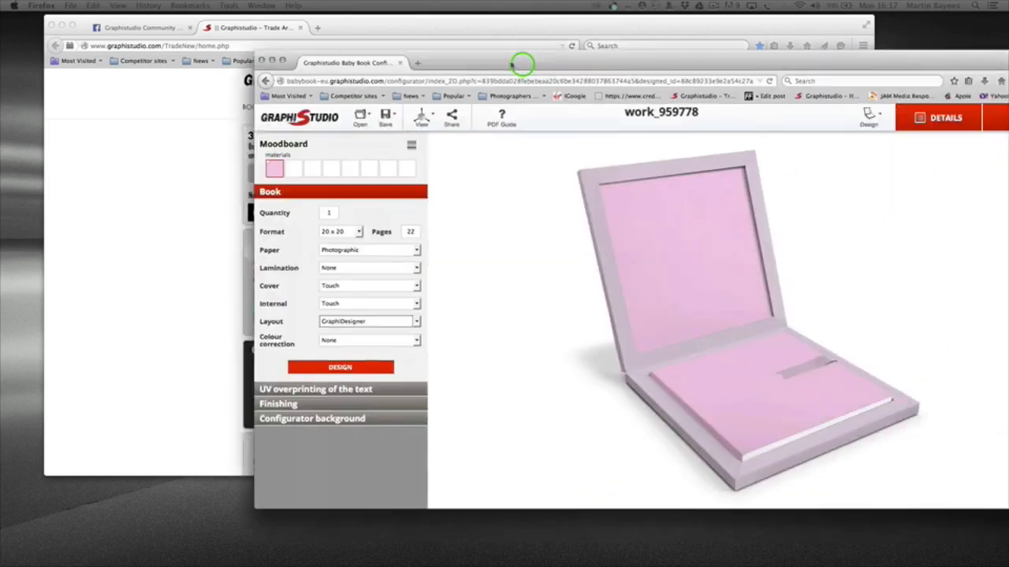
Move the baby book configurator window over the other browser window and enlarge it vertically
drag(523, 63, 323, 33)
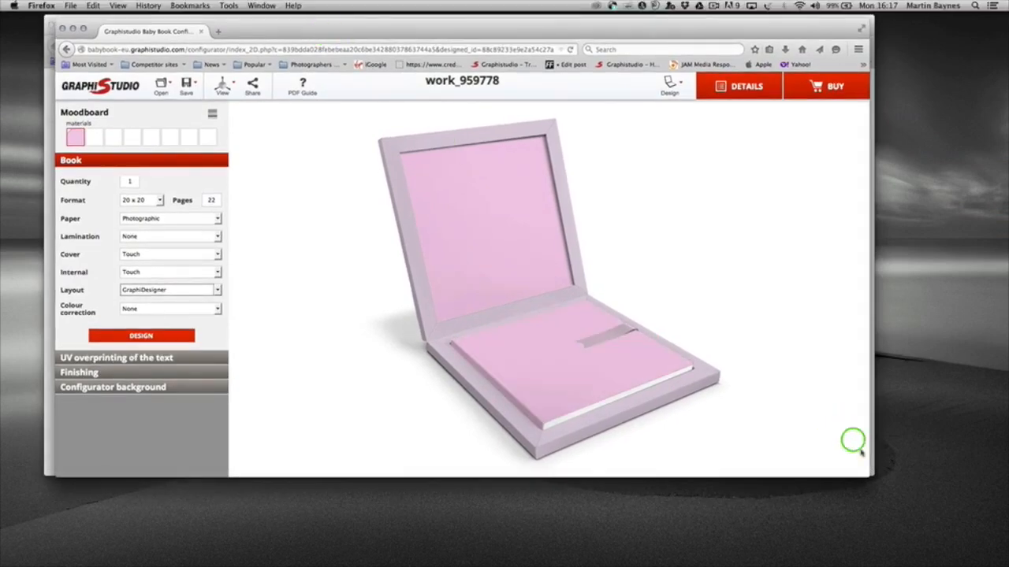
drag(867, 478, 836, 540)
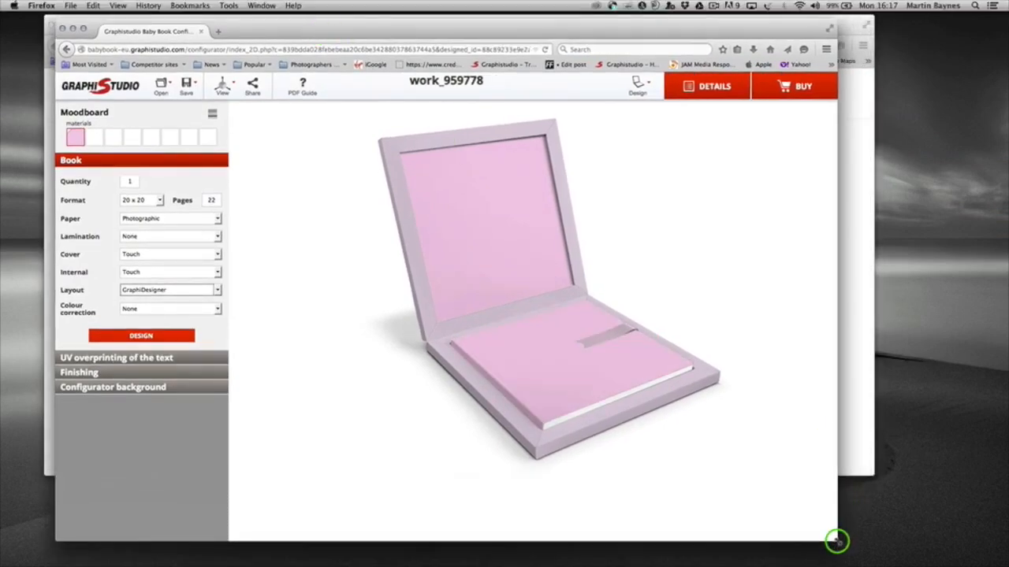
drag(387, 29, 400, 29)
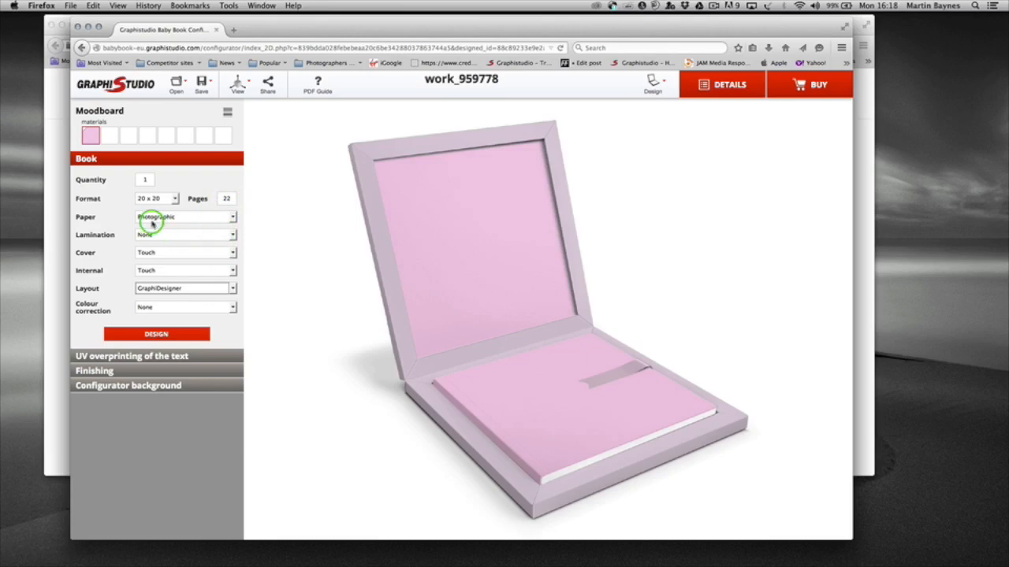
Examine the options available for the book's paper, lamination and cover
click(233, 218)
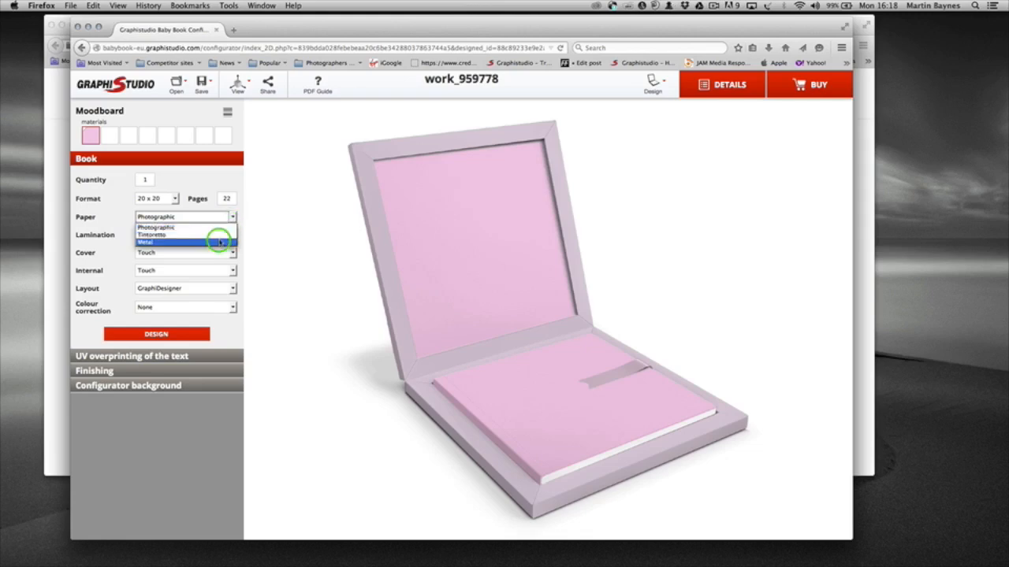
click(218, 192)
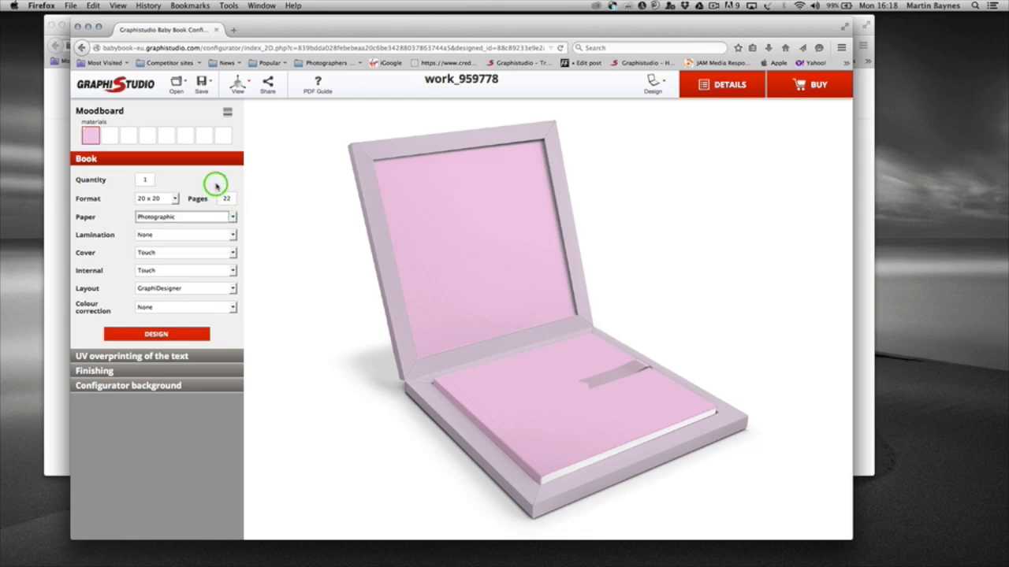
click(233, 235)
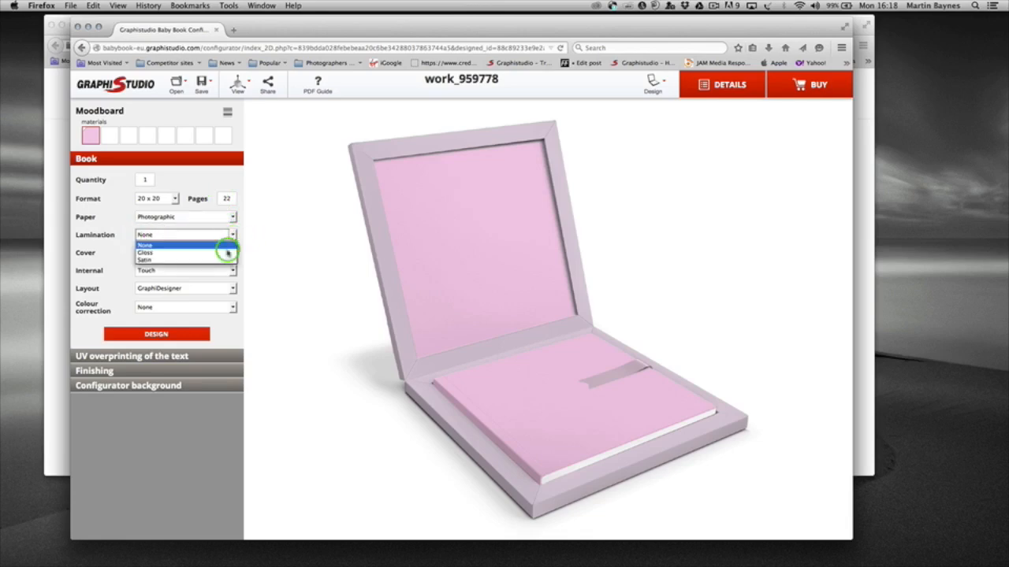
click(210, 206)
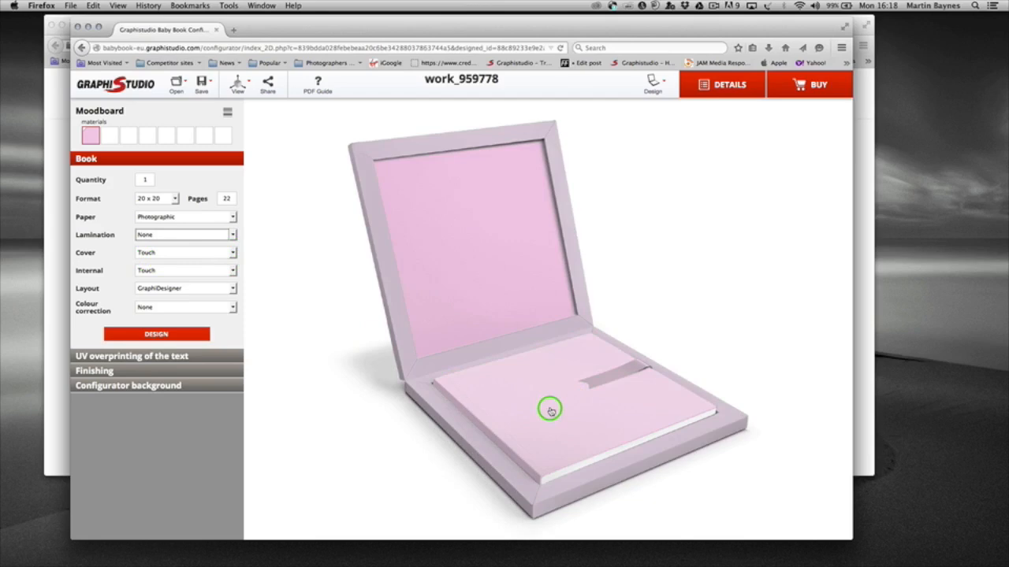
click(233, 254)
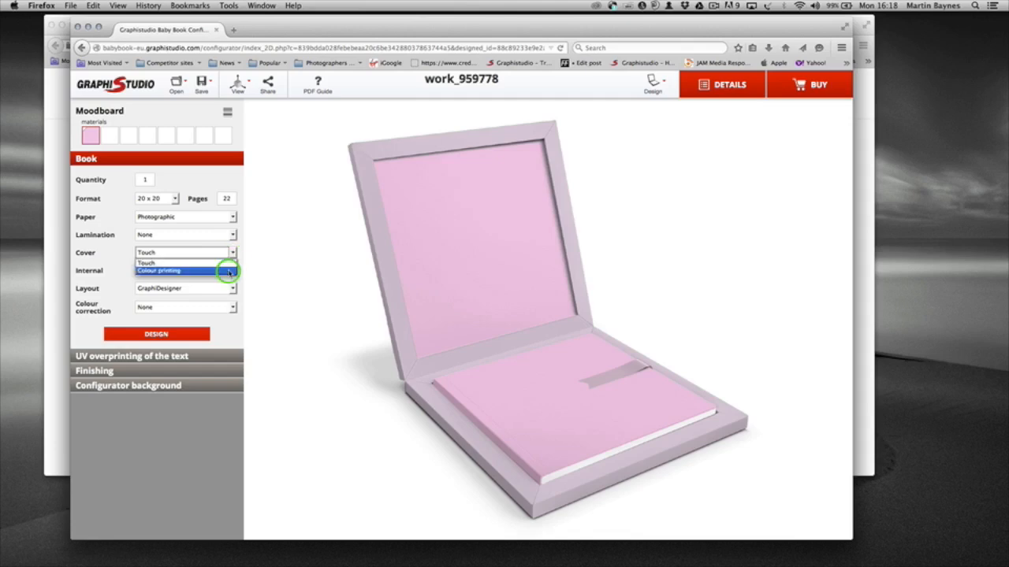
click(260, 254)
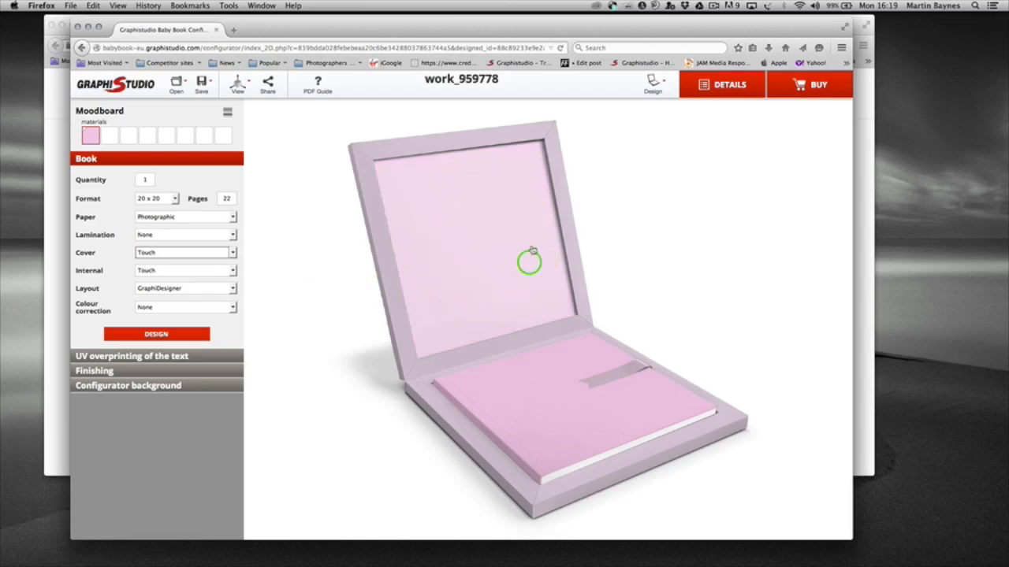
Set the book's layout to Graphisoftware and check the colour correction options, leaving None selected
click(234, 289)
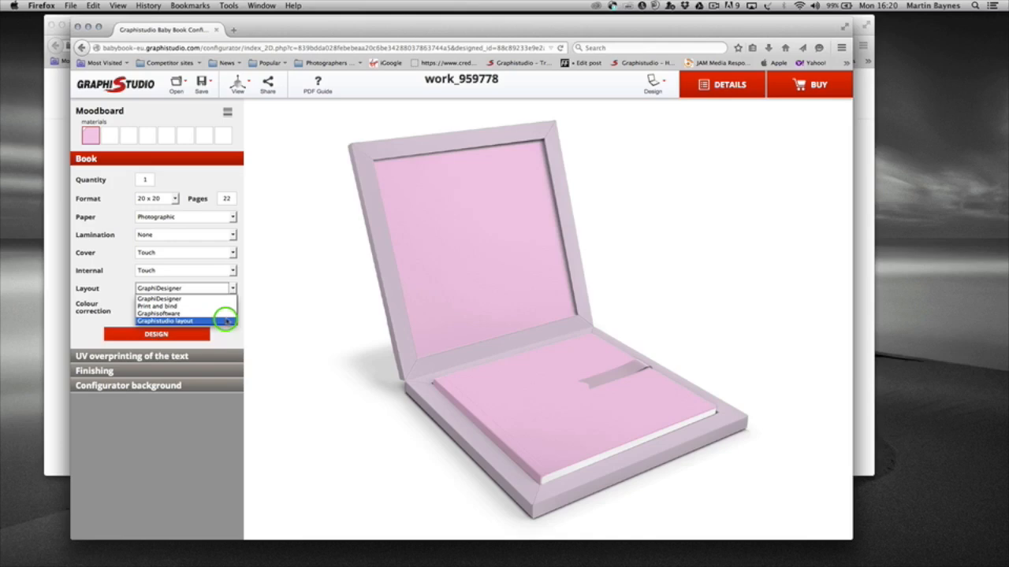
click(173, 314)
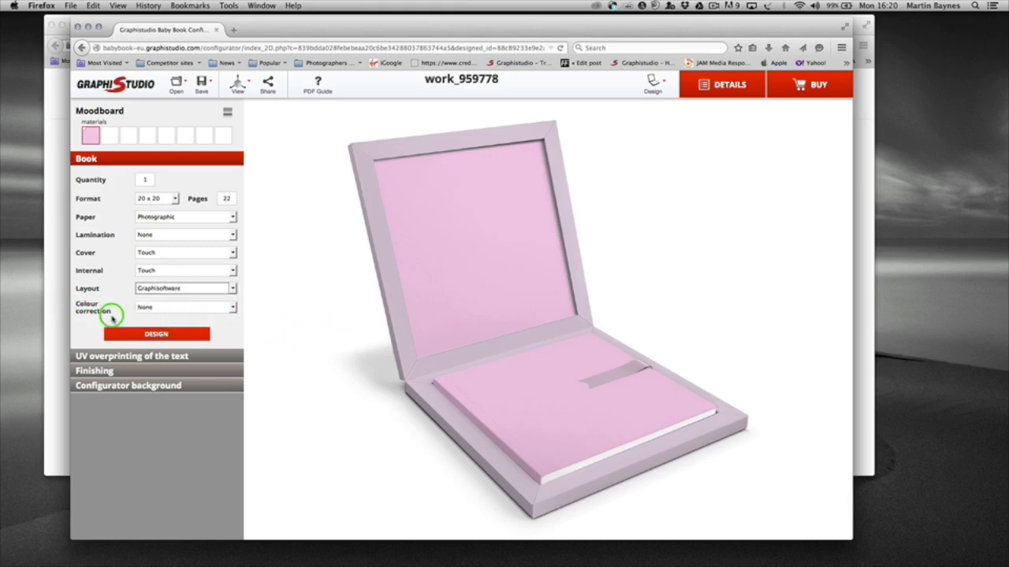
click(234, 307)
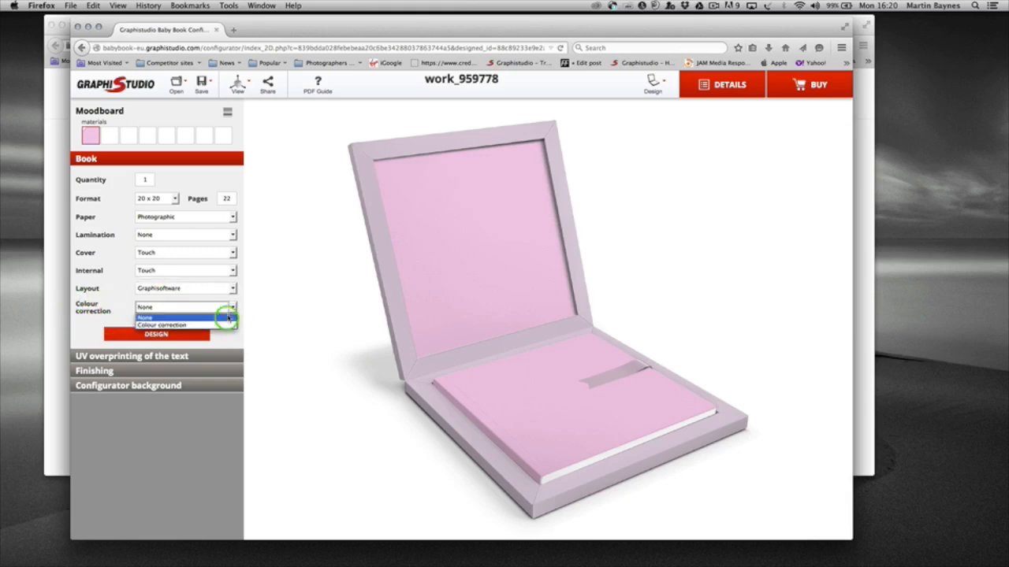
click(266, 302)
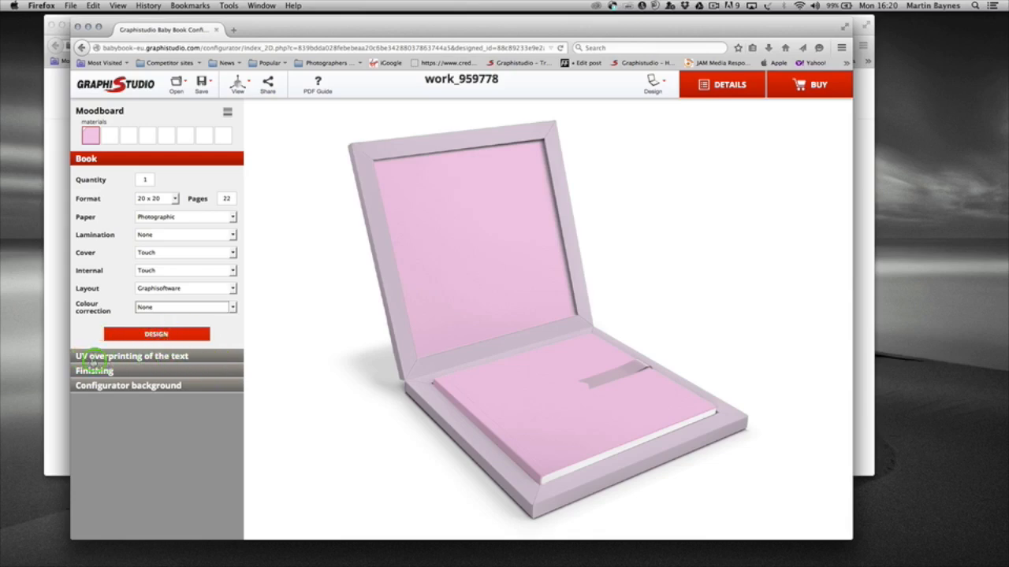
Examine the UV overprinting text options for cover and box, and preview the box closed and open again
click(142, 357)
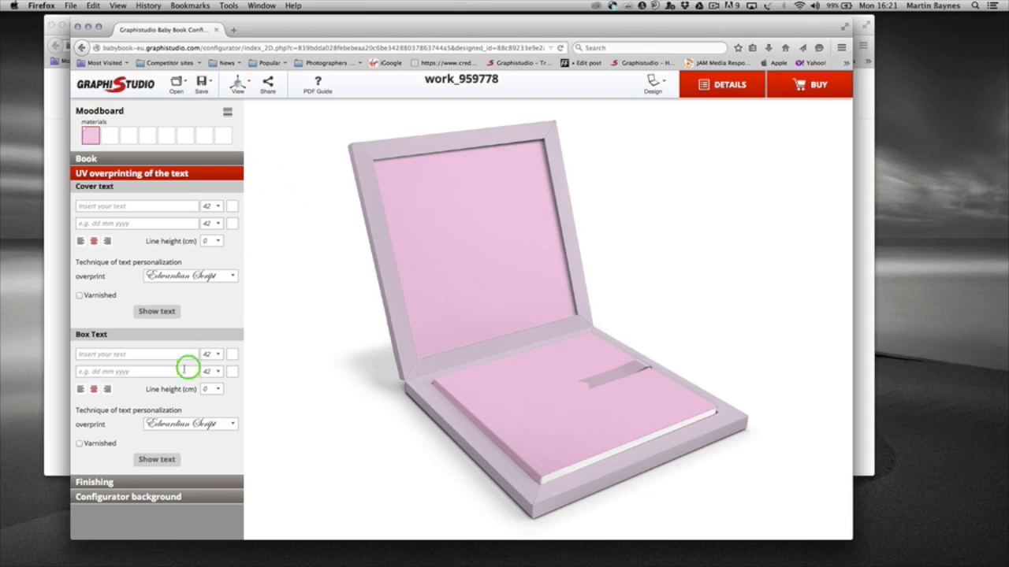
click(238, 85)
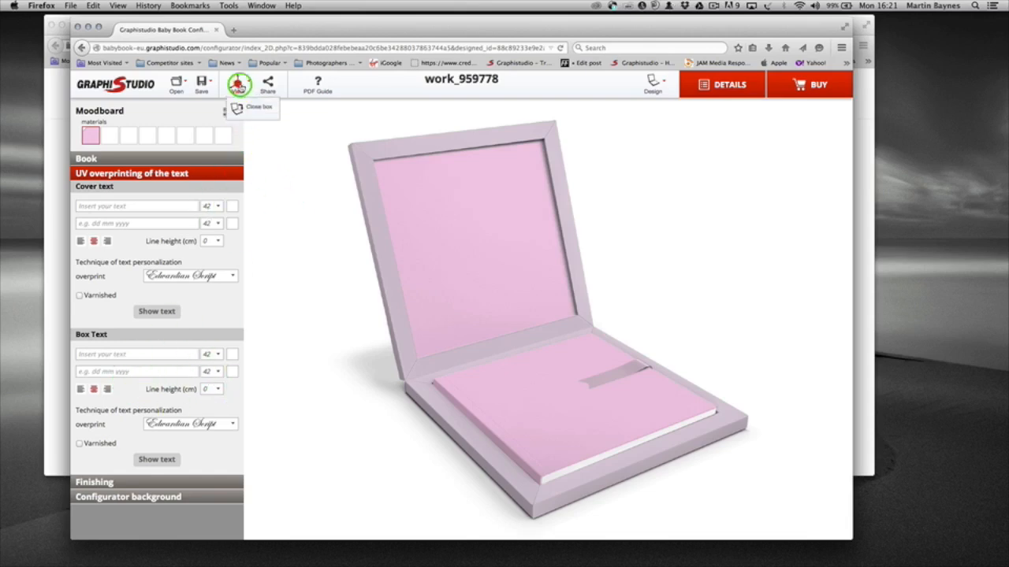
click(251, 106)
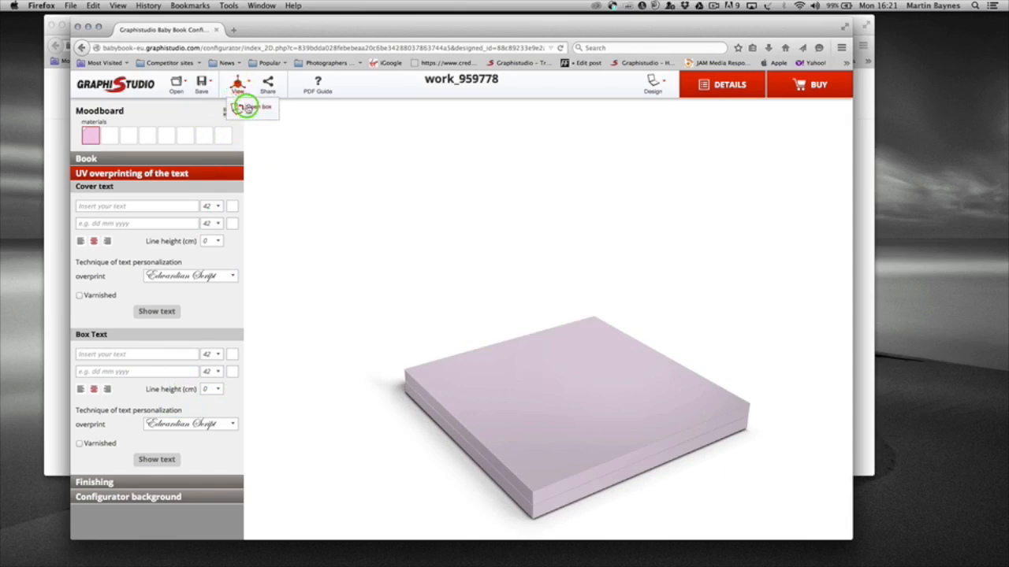
click(251, 107)
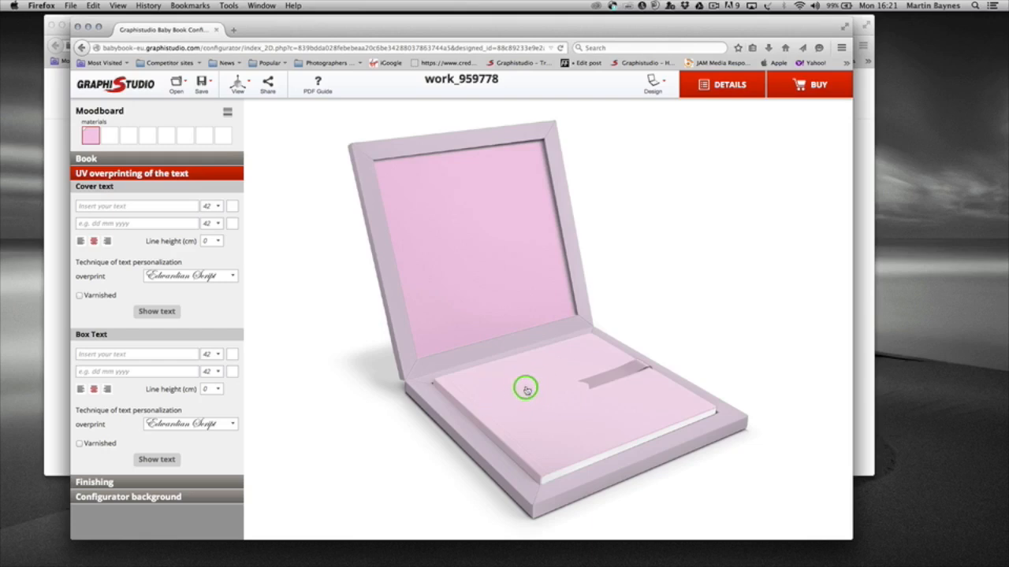
Set the cover finish to Touch T11 Light Mint and the box's internal finish to Touch T05 Light Pink
click(527, 389)
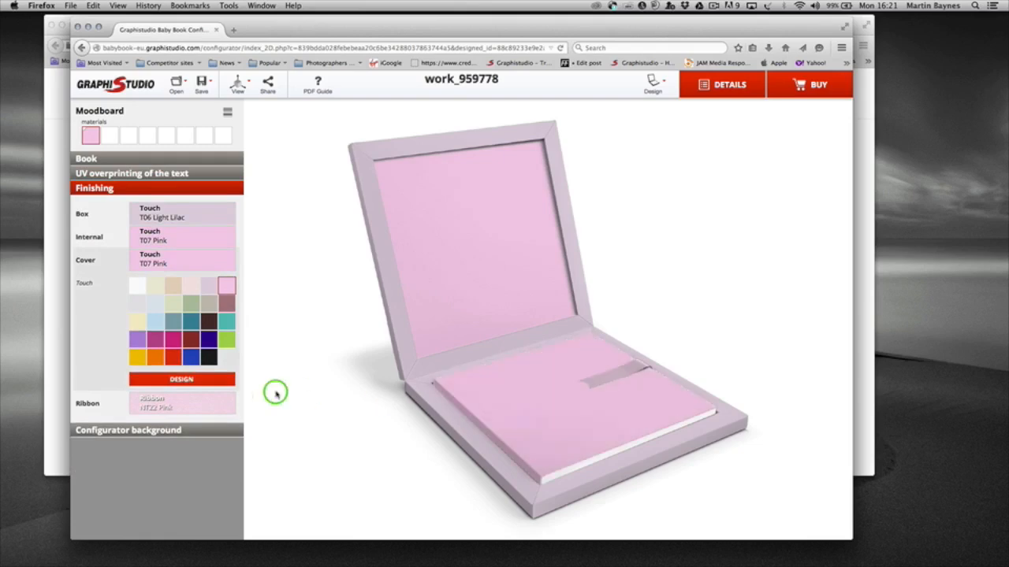
click(190, 311)
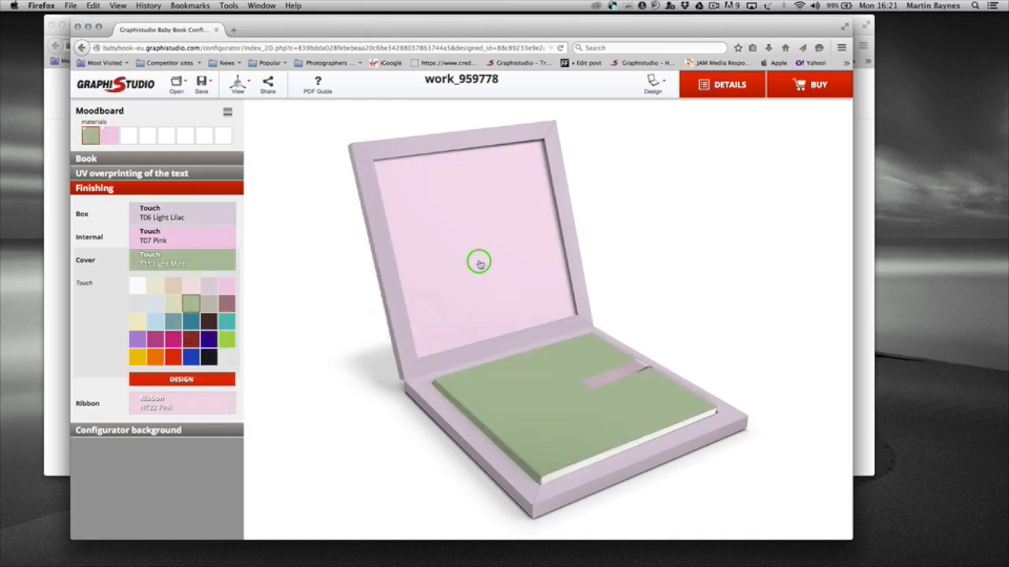
click(461, 245)
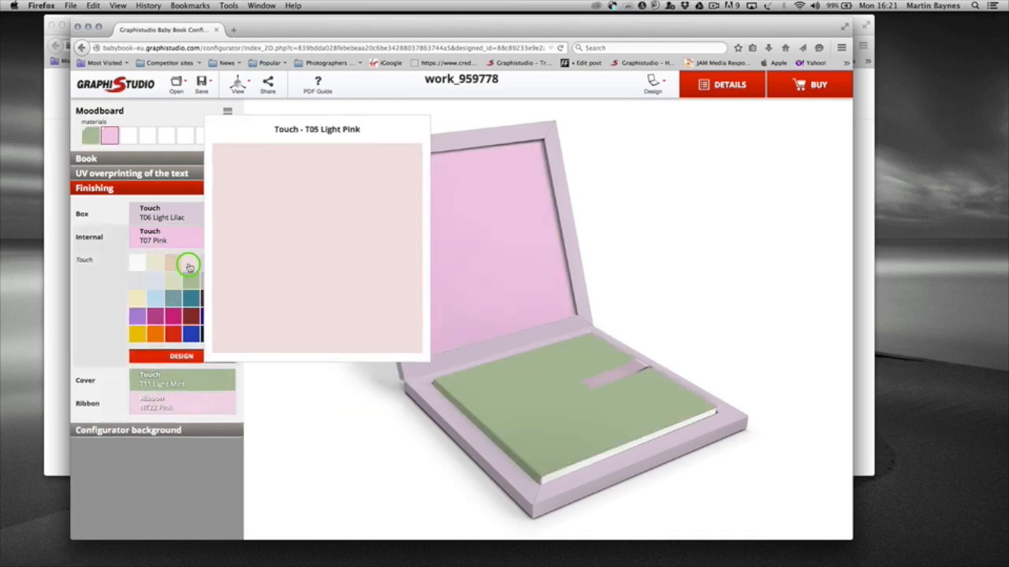
click(189, 263)
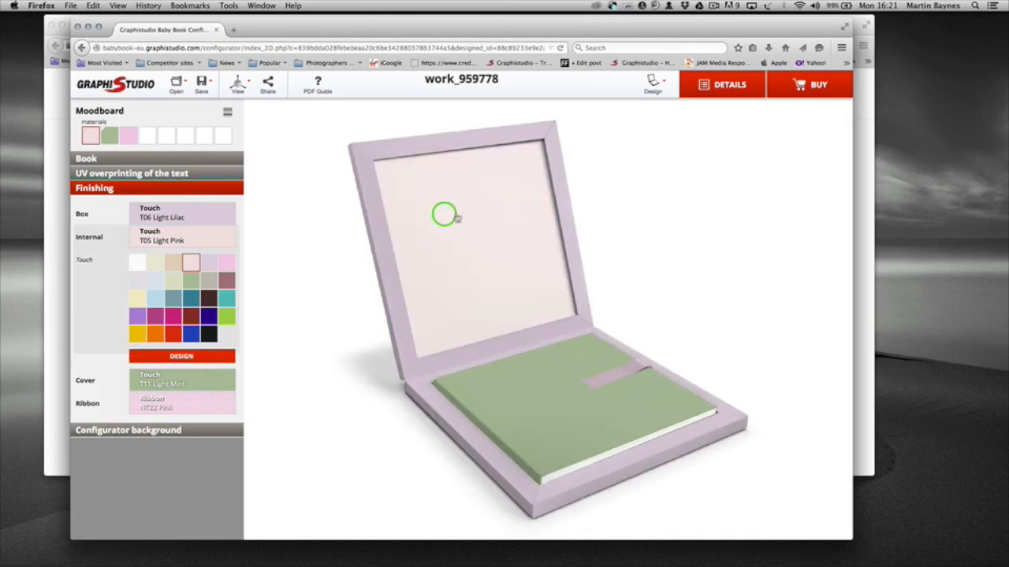
Set the box finish to Touch T29 Red and the ribbon colour to NT35 Red
click(425, 394)
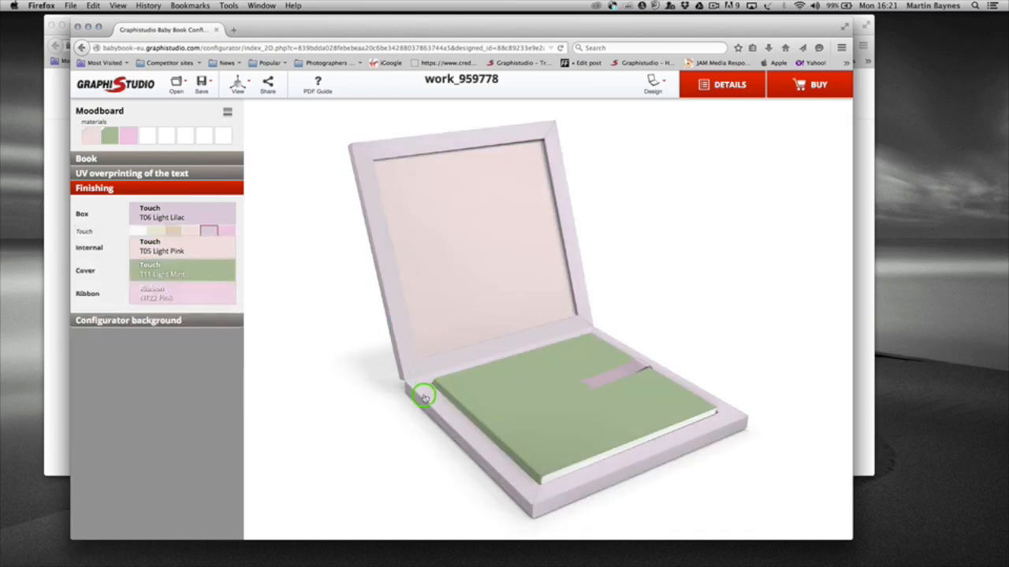
click(172, 311)
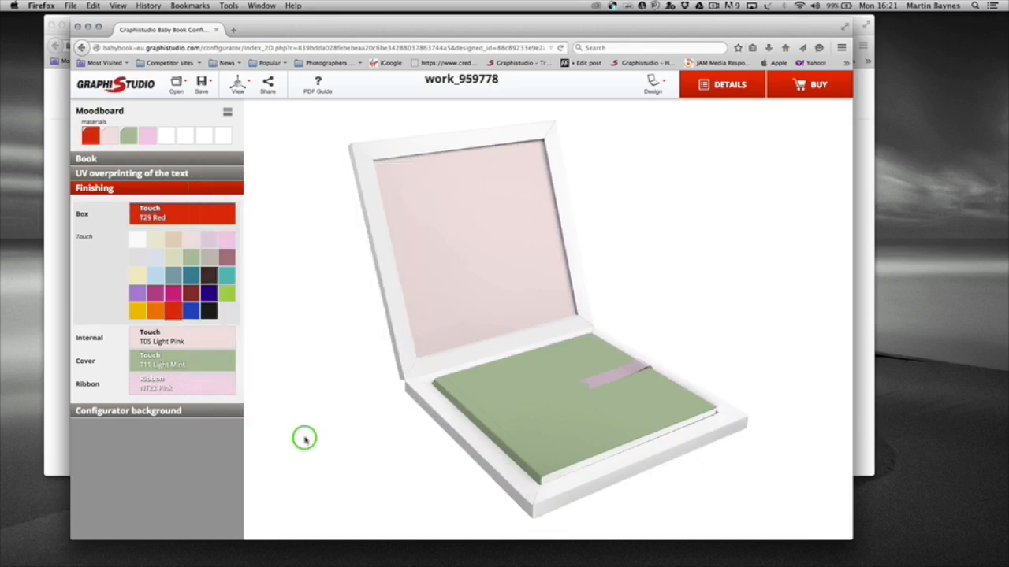
click(614, 379)
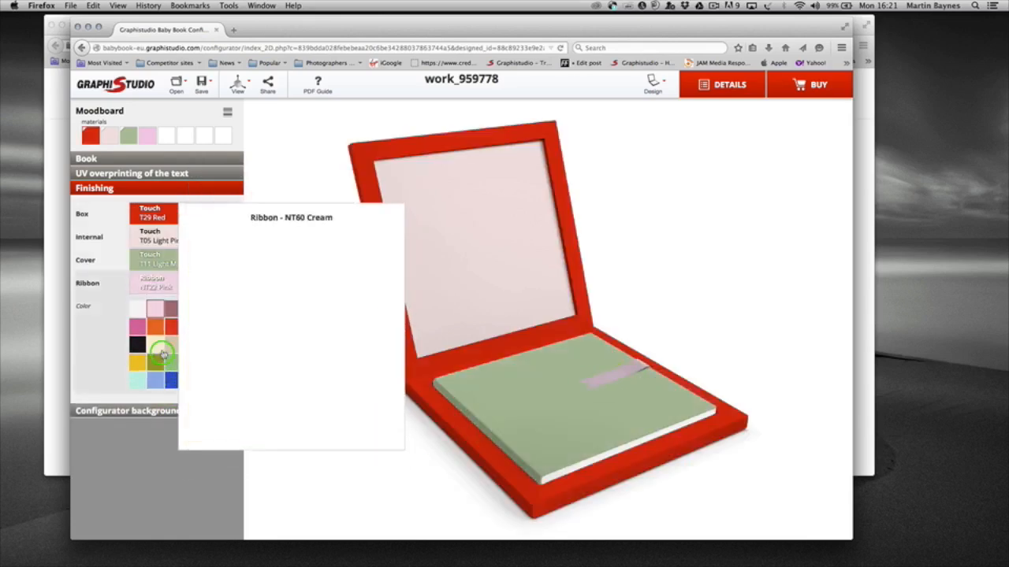
click(174, 329)
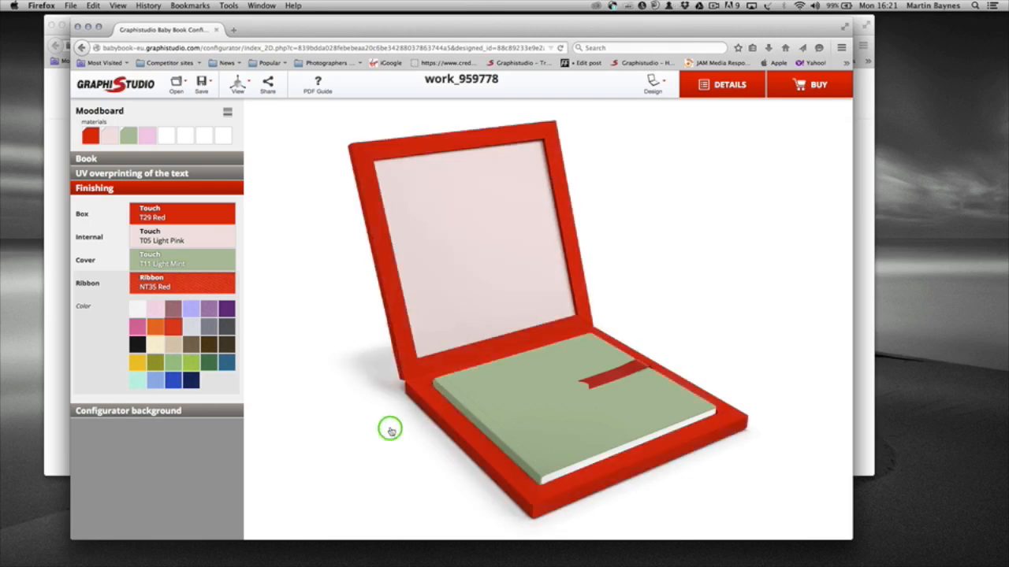
Review the enlarged moodboard of chosen materials and the order's itemised price details, closing each one
click(227, 112)
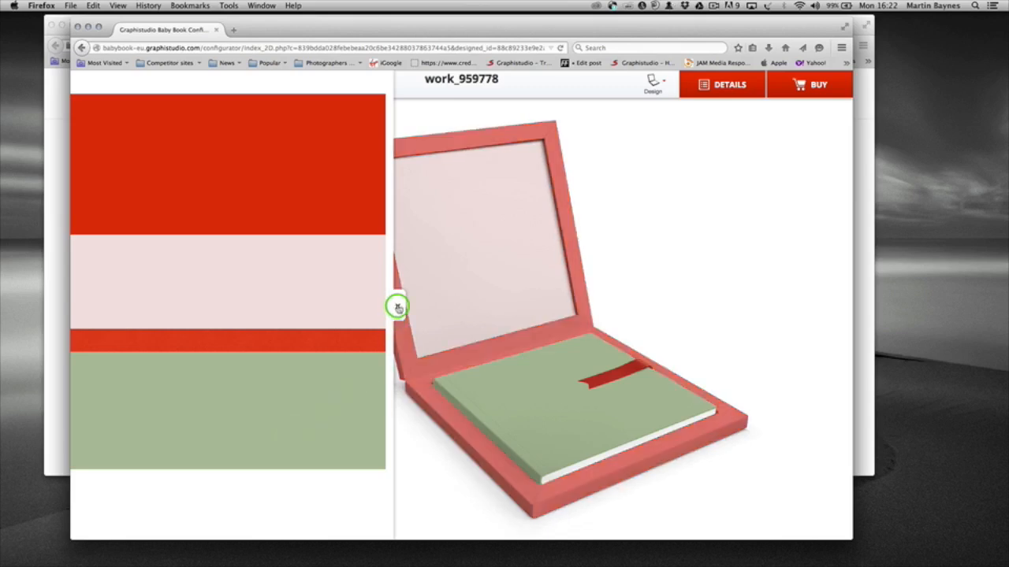
click(398, 307)
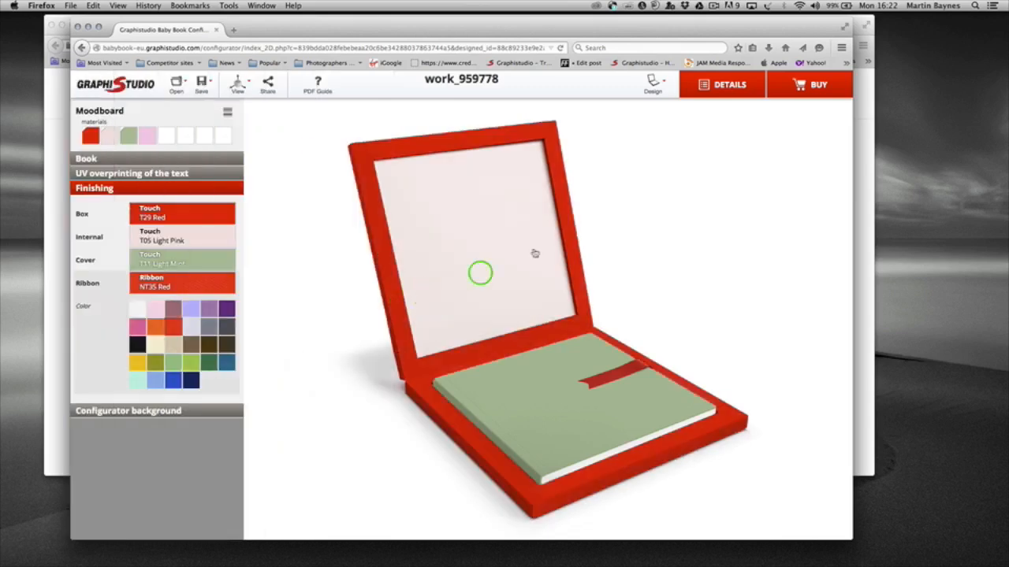
click(724, 91)
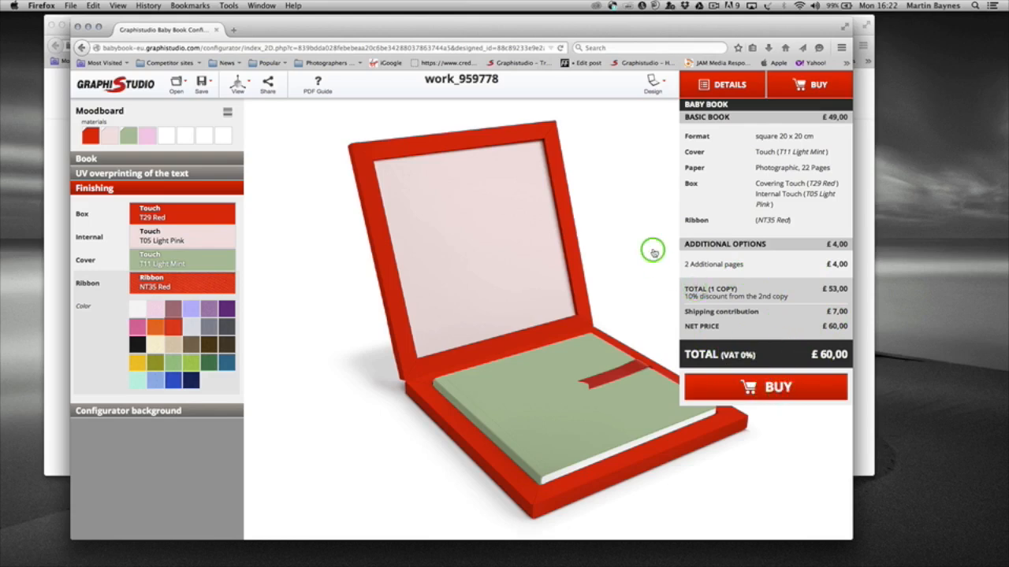
click(718, 85)
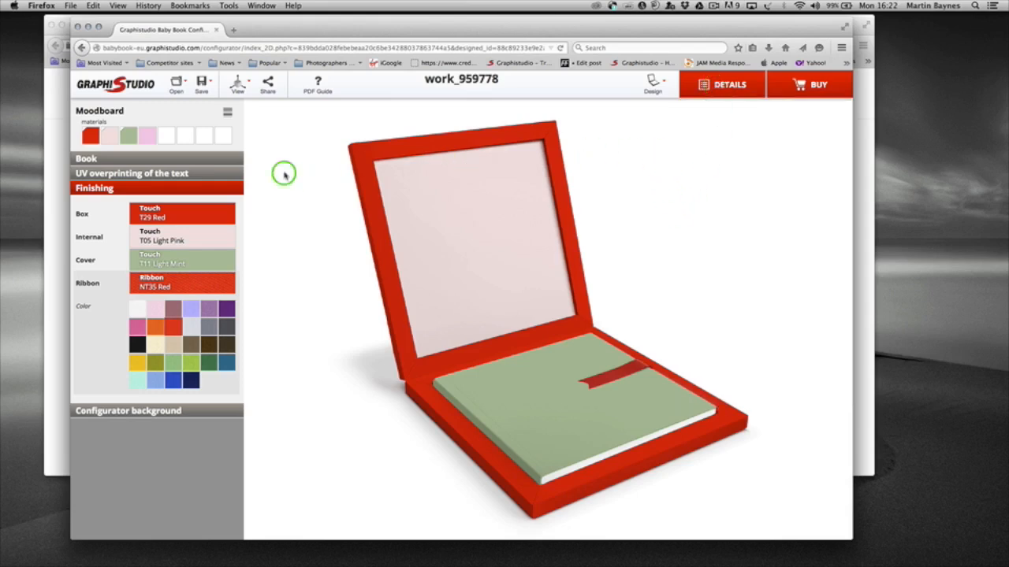
Return to the book settings, check which parts can be designed, and open the book in GraphiDesigner
click(163, 161)
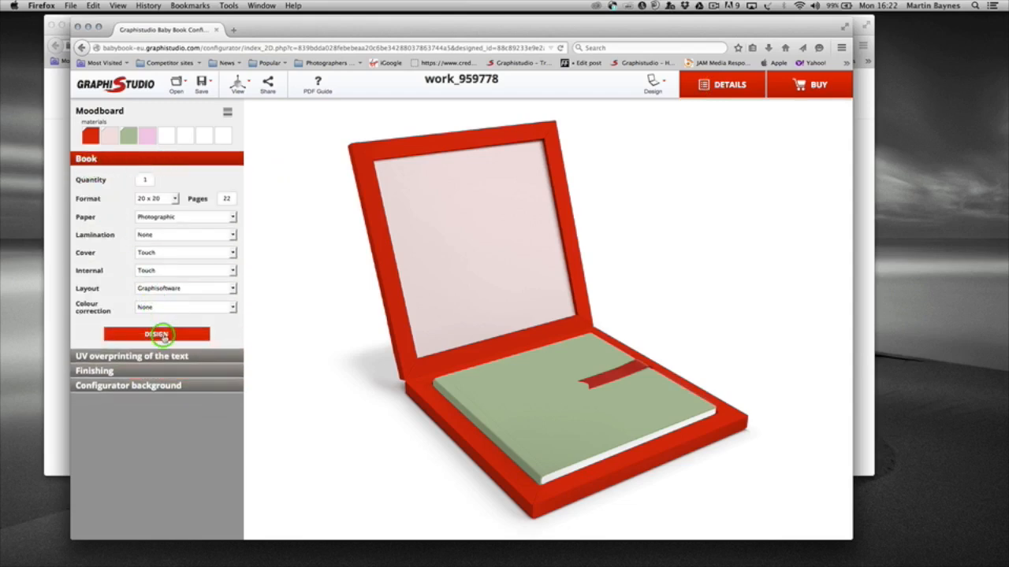
click(652, 83)
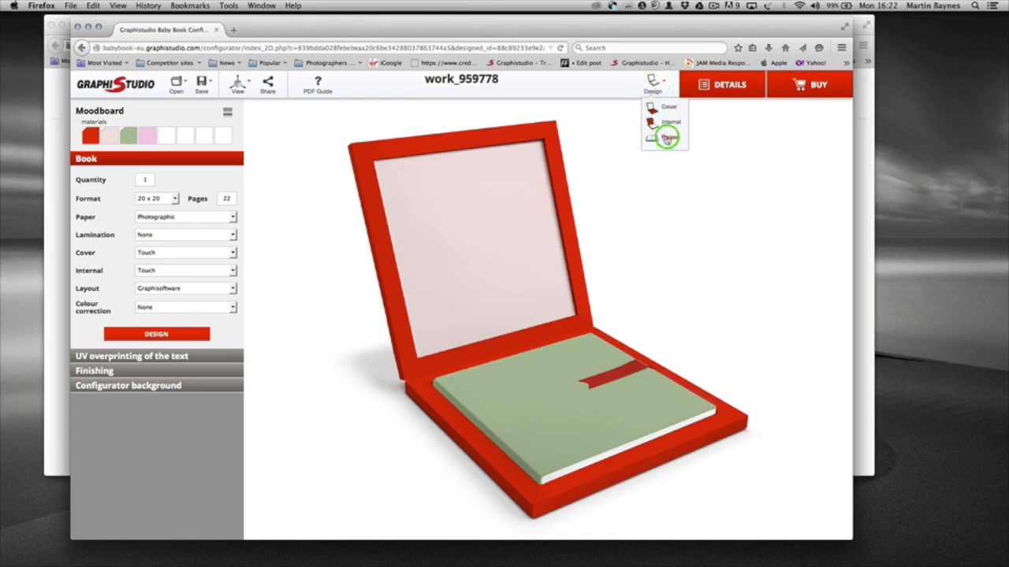
click(145, 337)
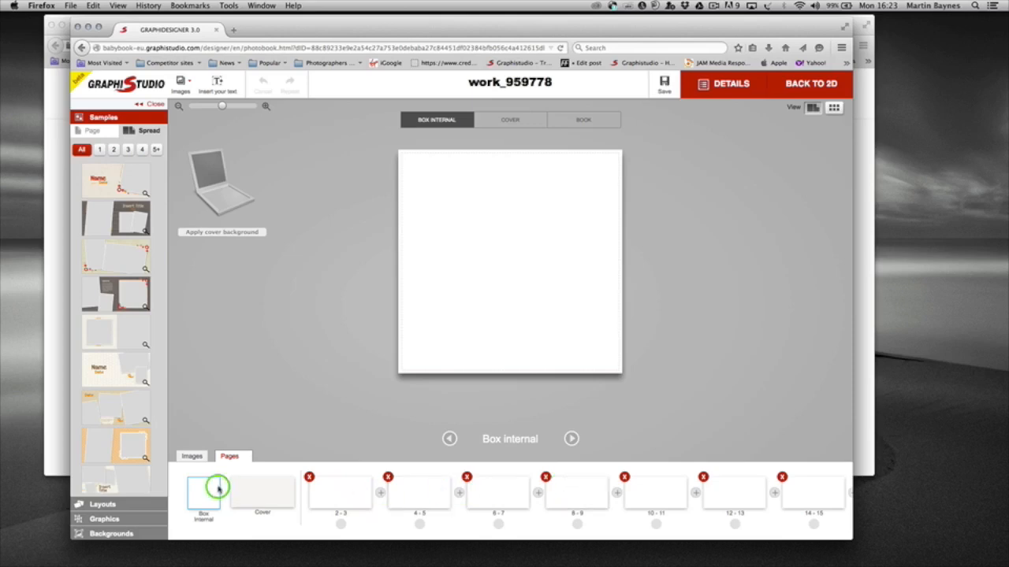
Show the project's images and apply the one-image layout with a square centred frame to the box internal page
click(187, 457)
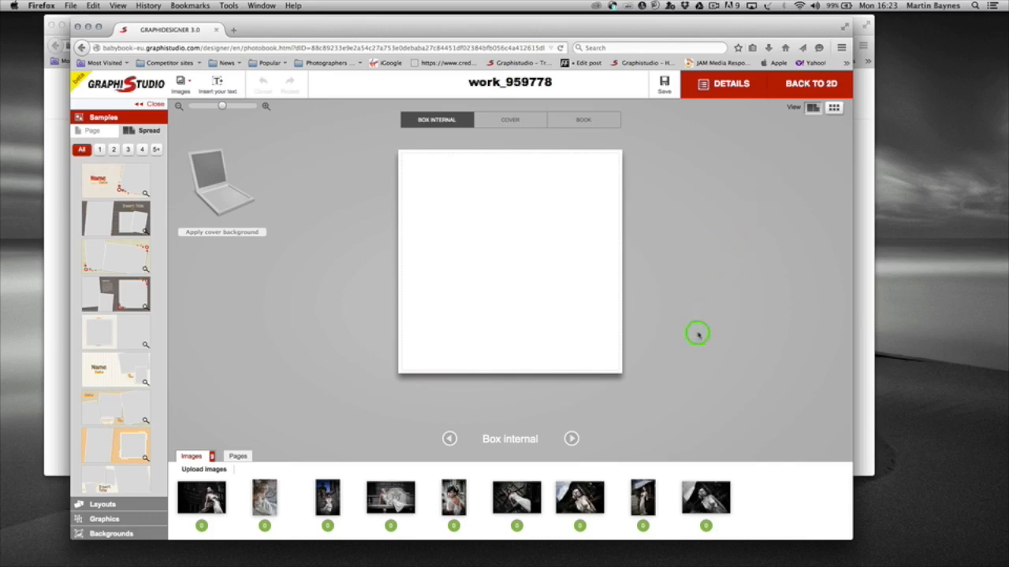
click(630, 448)
click(87, 503)
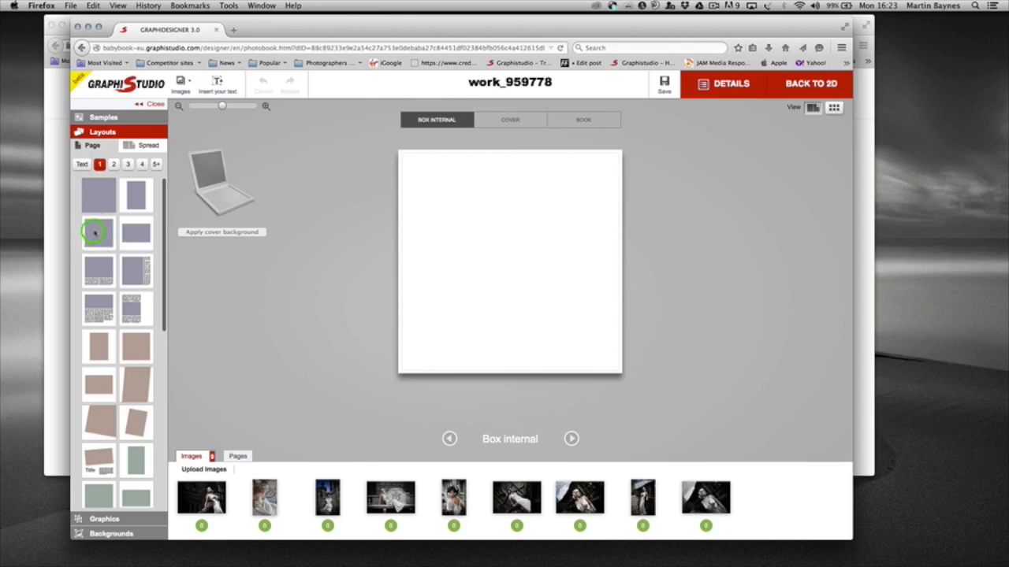
drag(94, 232, 488, 241)
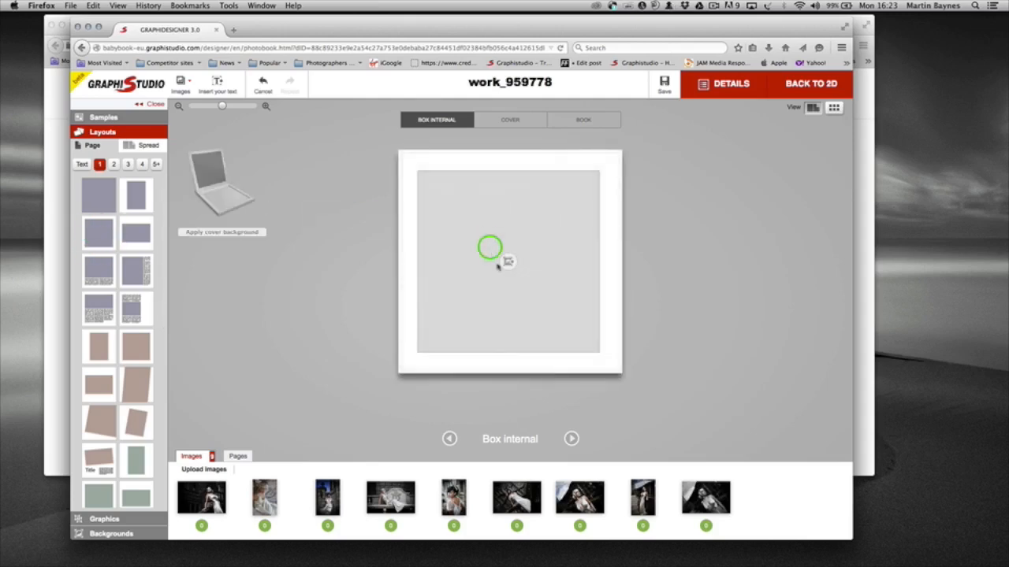
click(487, 319)
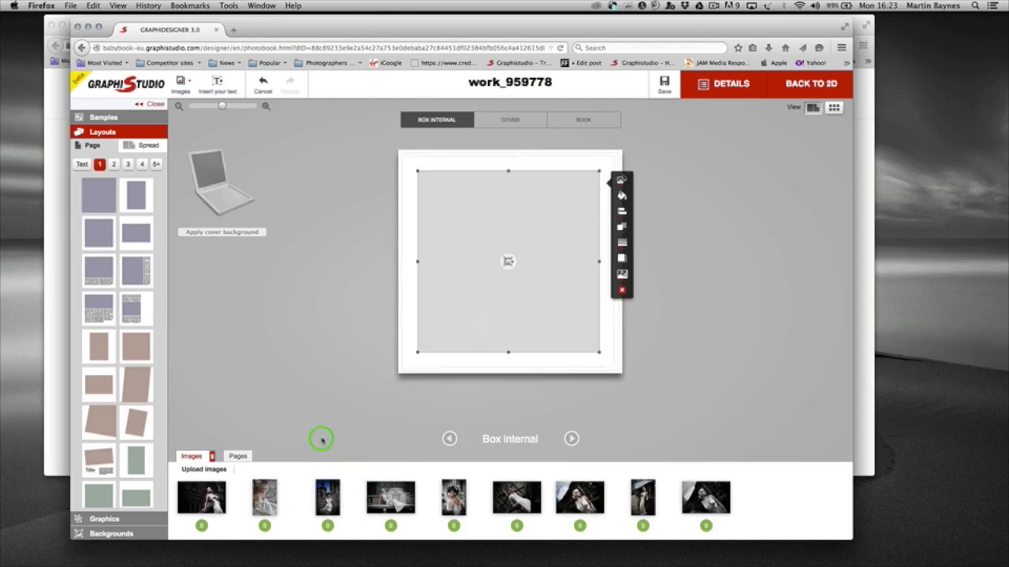
drag(271, 495, 505, 264)
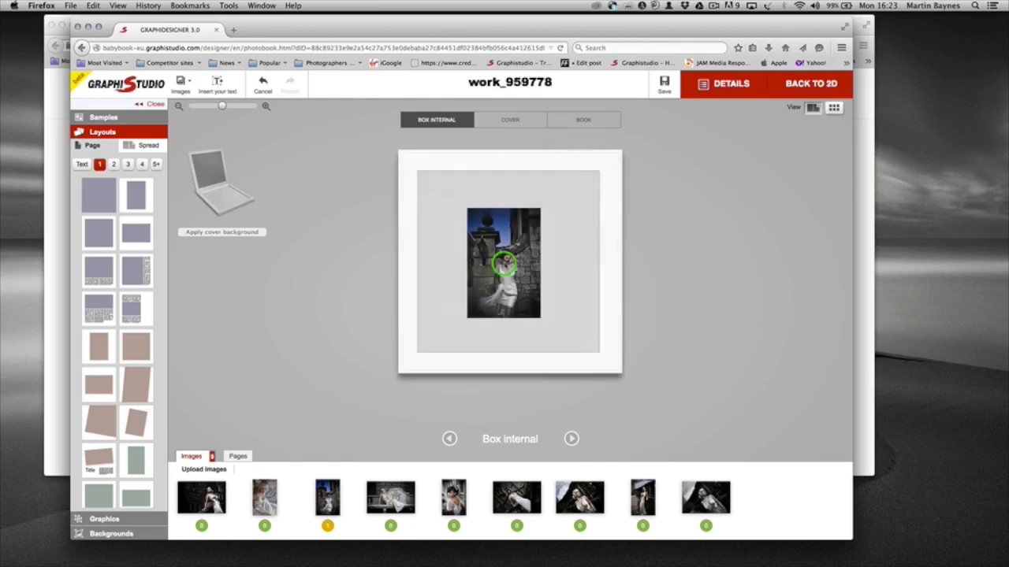
click(478, 233)
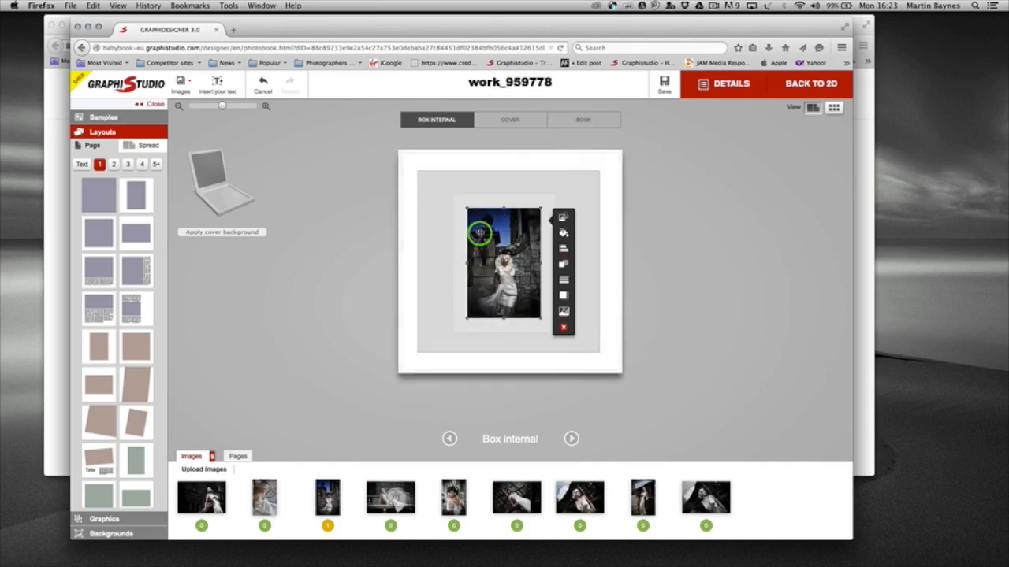
key(Delete)
click(515, 264)
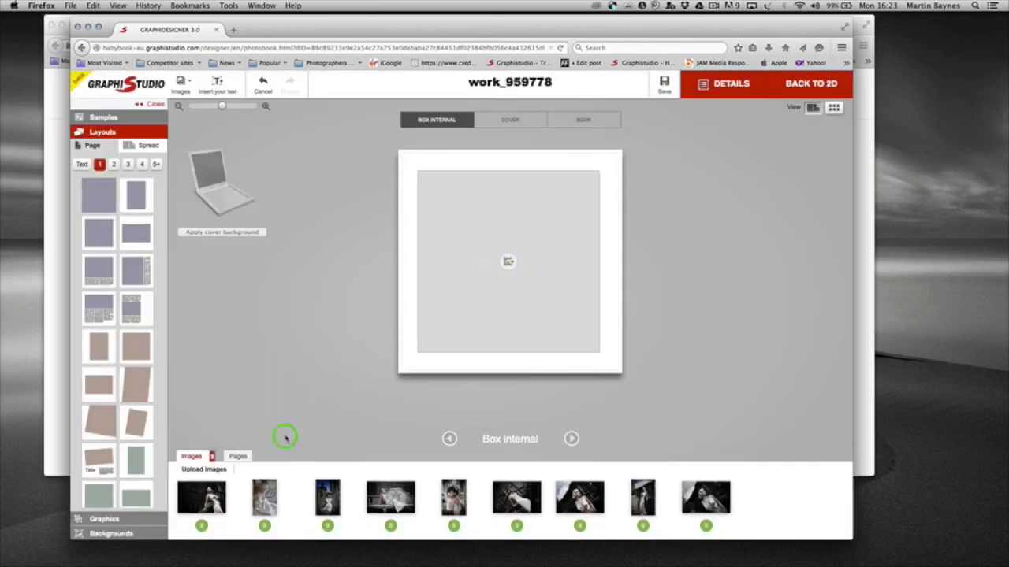
Fill the box internal frame with the first project photo and shift the picture so the woman sits centrally
drag(207, 491, 491, 308)
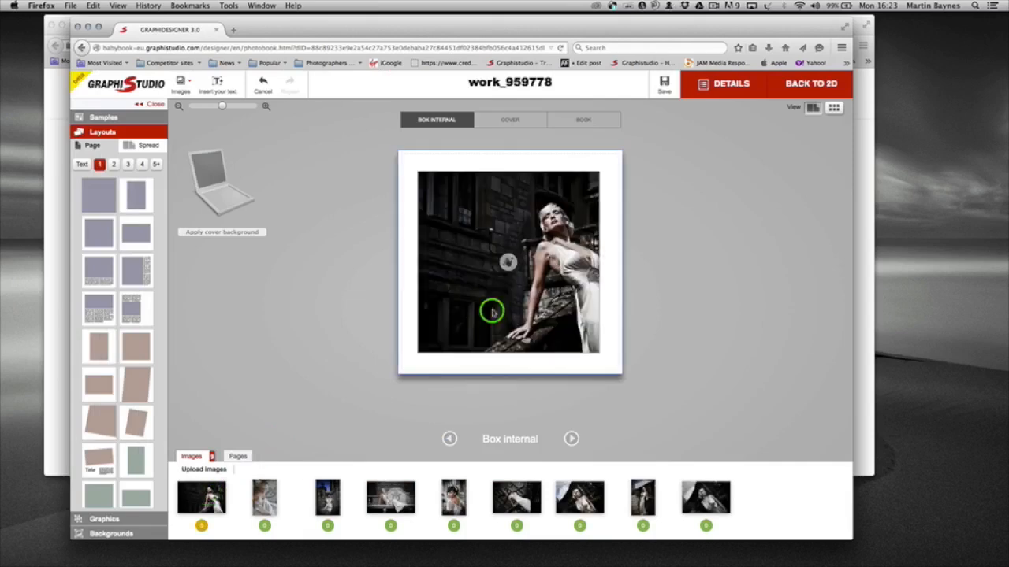
drag(509, 261, 456, 262)
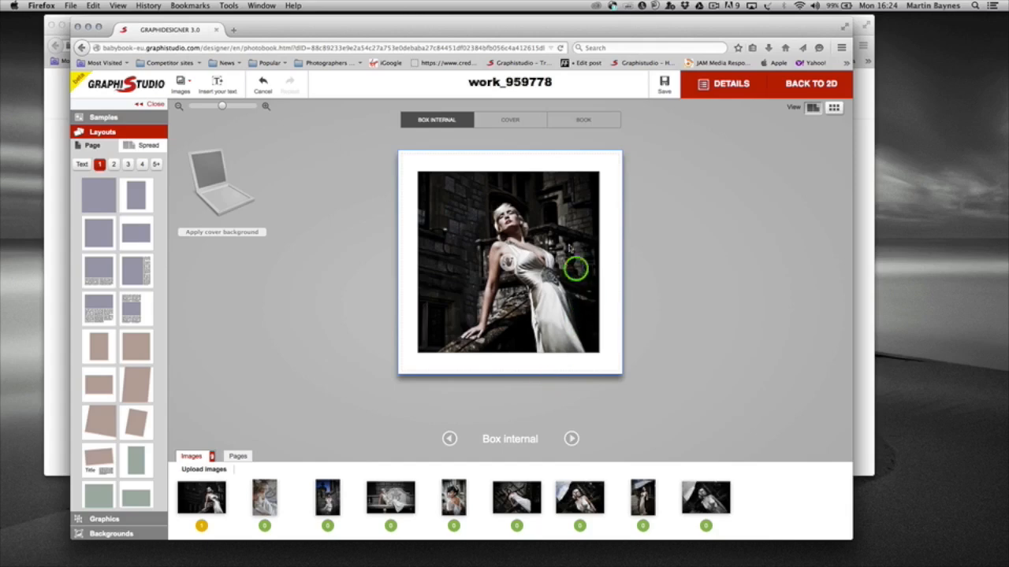
click(583, 301)
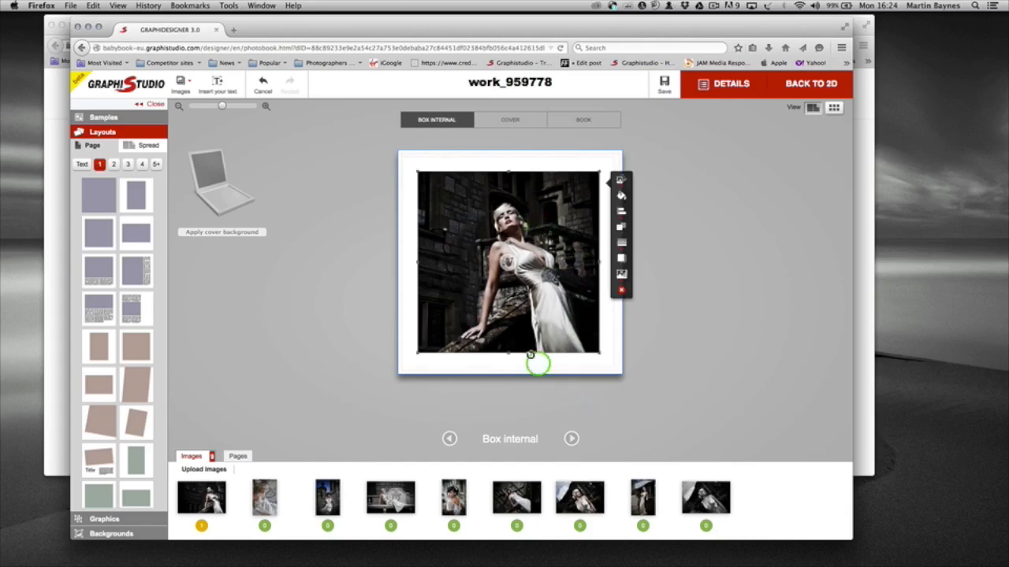
Open the cover, place the two photos of the woman against the cloudy sky on the front, and move the upper one higher
click(505, 124)
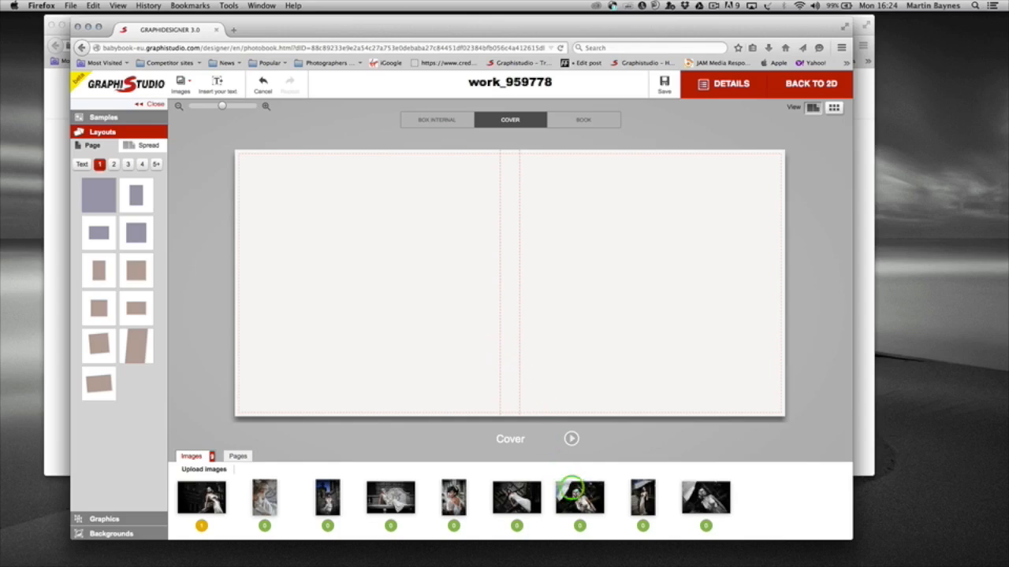
drag(577, 501, 653, 273)
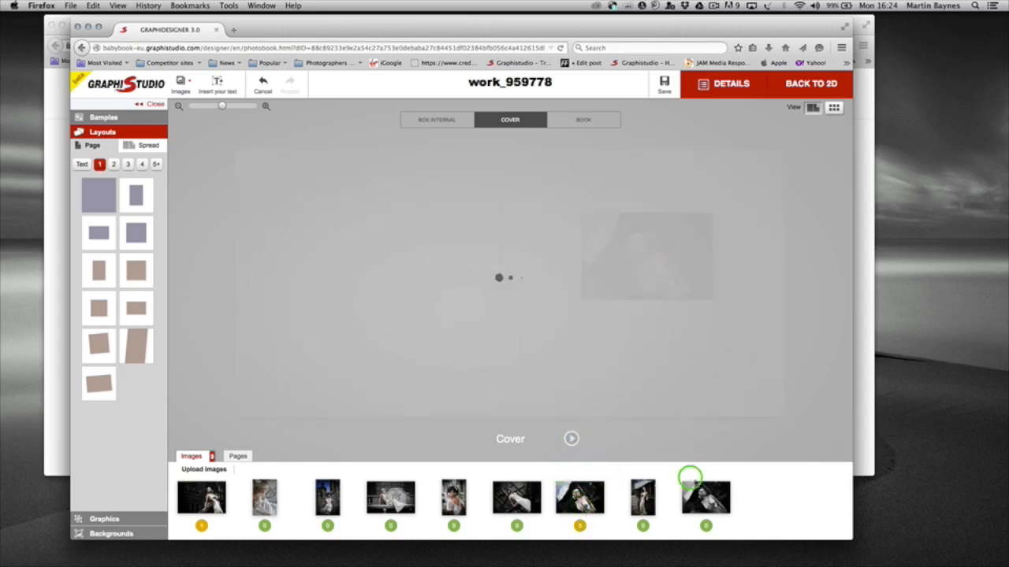
drag(690, 477, 700, 362)
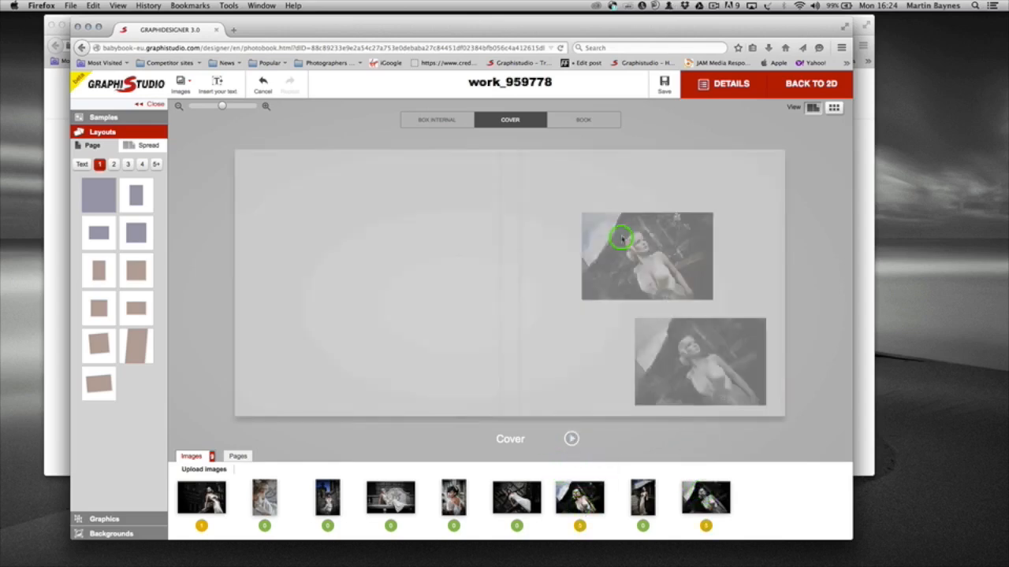
click(619, 236)
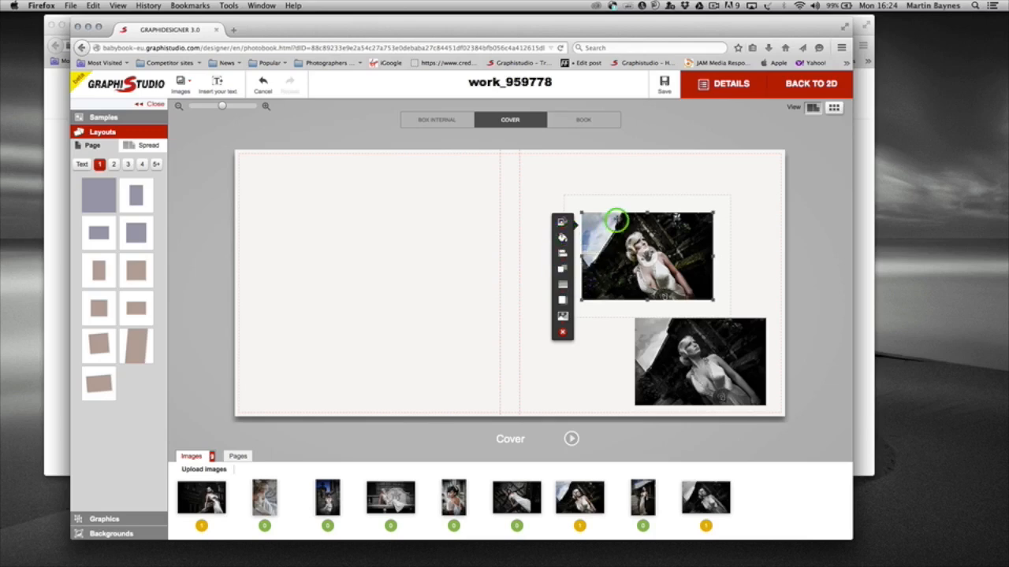
drag(606, 229, 603, 199)
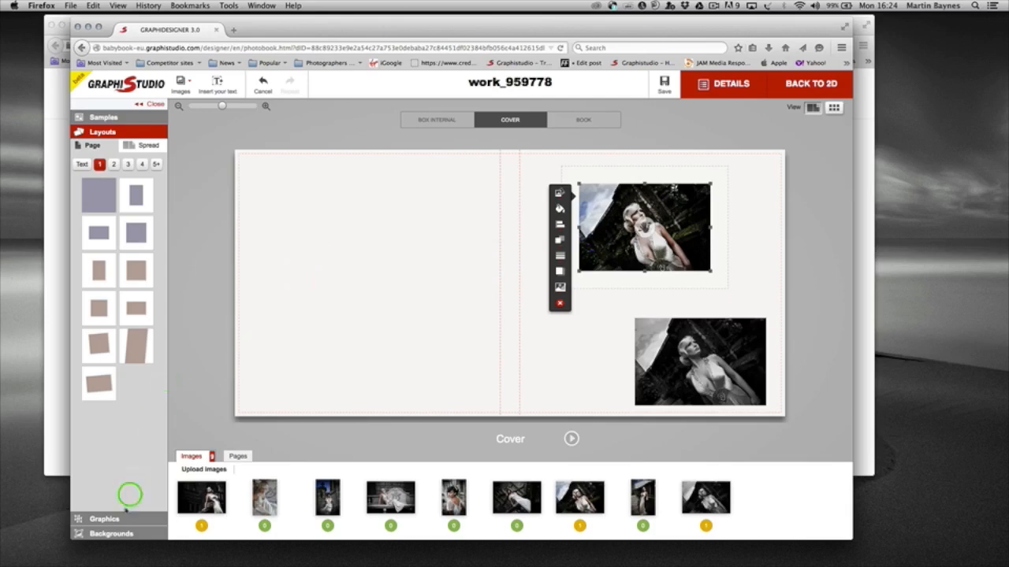
Try the pink heart and yellow diamond backgrounds on the cover spread, and apply the grey butterfly pattern
click(114, 534)
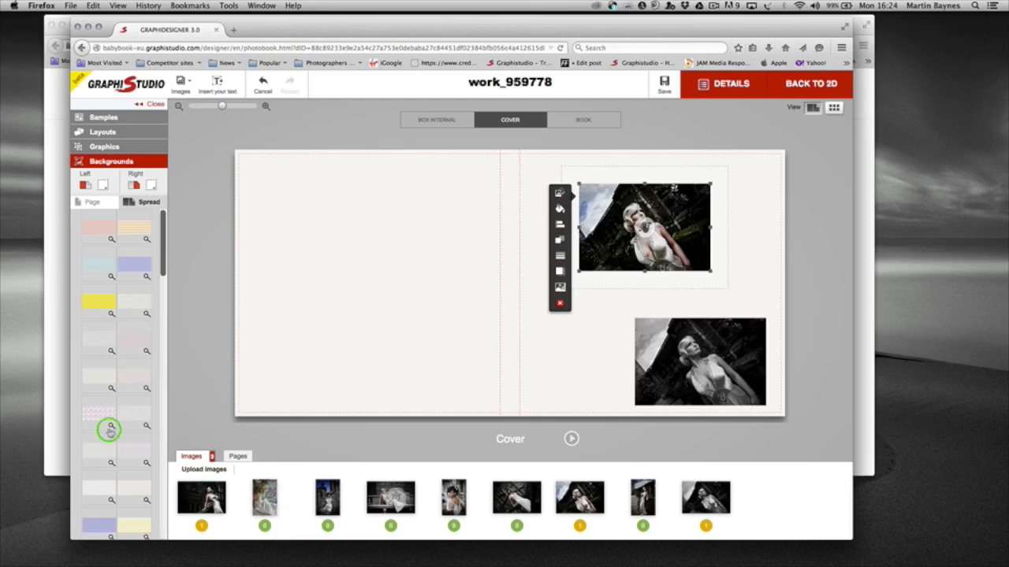
drag(138, 380, 374, 310)
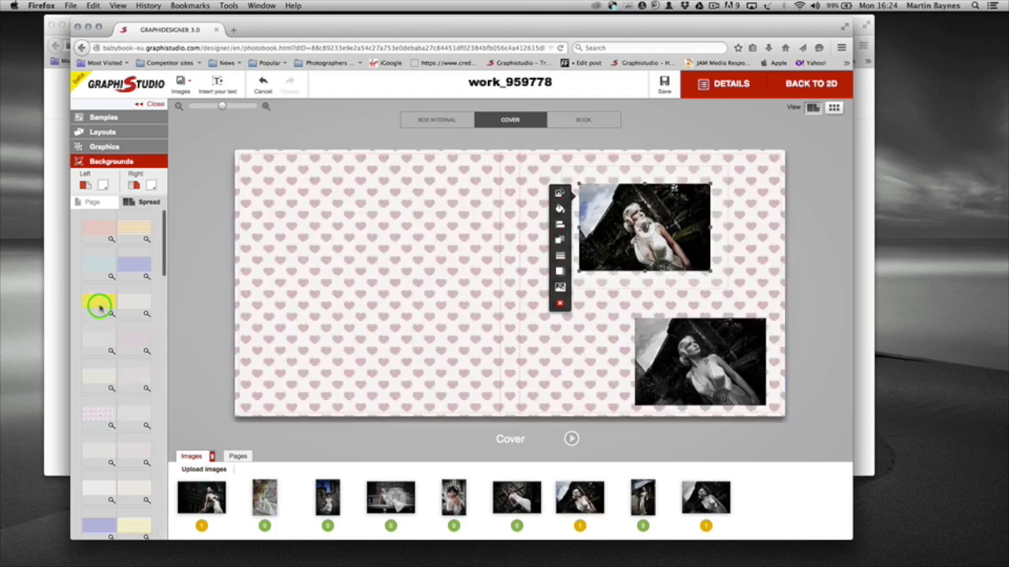
drag(100, 308, 344, 315)
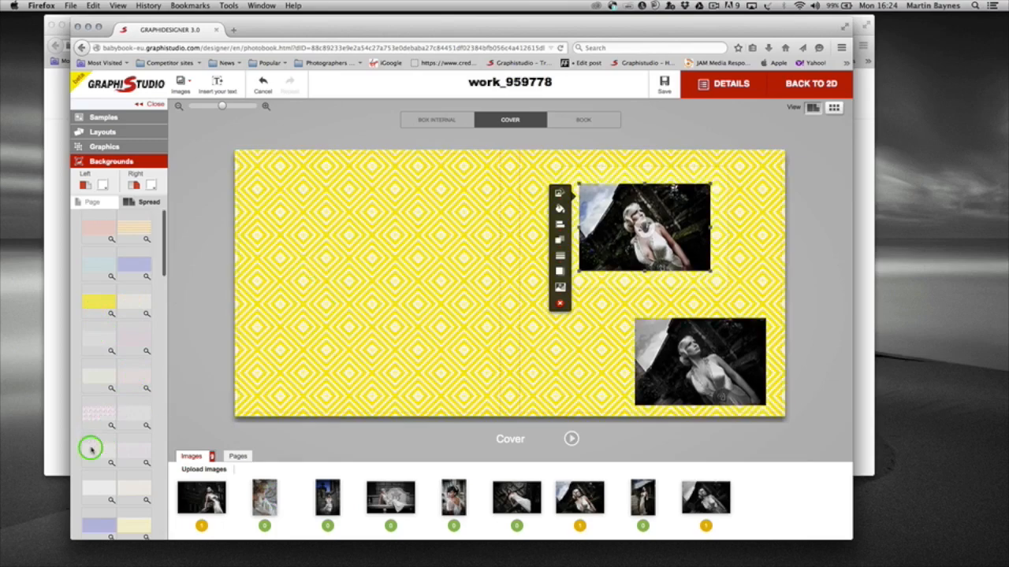
drag(90, 449, 322, 346)
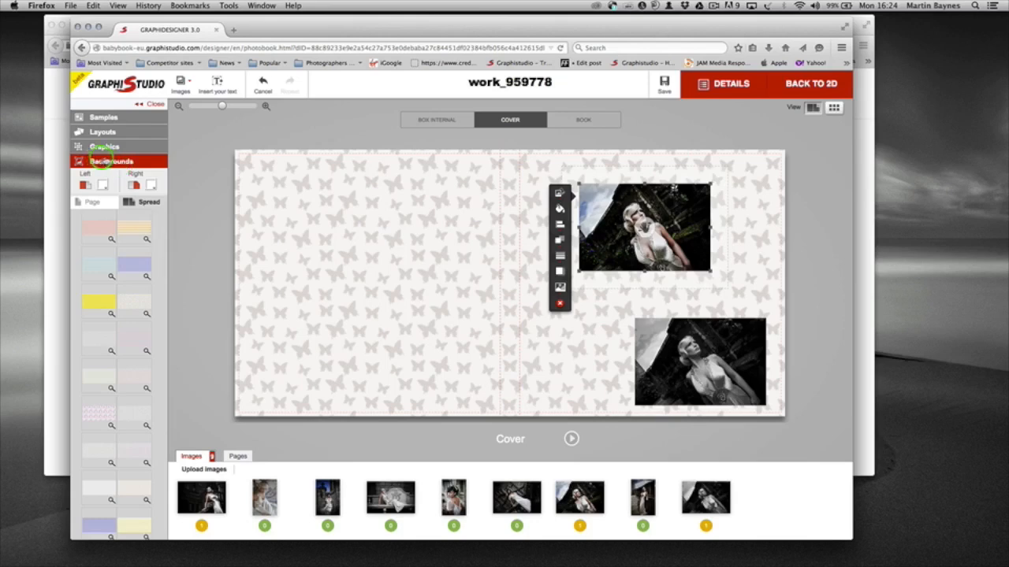
Add the scribbled pink heart decor to the upper part of the back cover
click(102, 147)
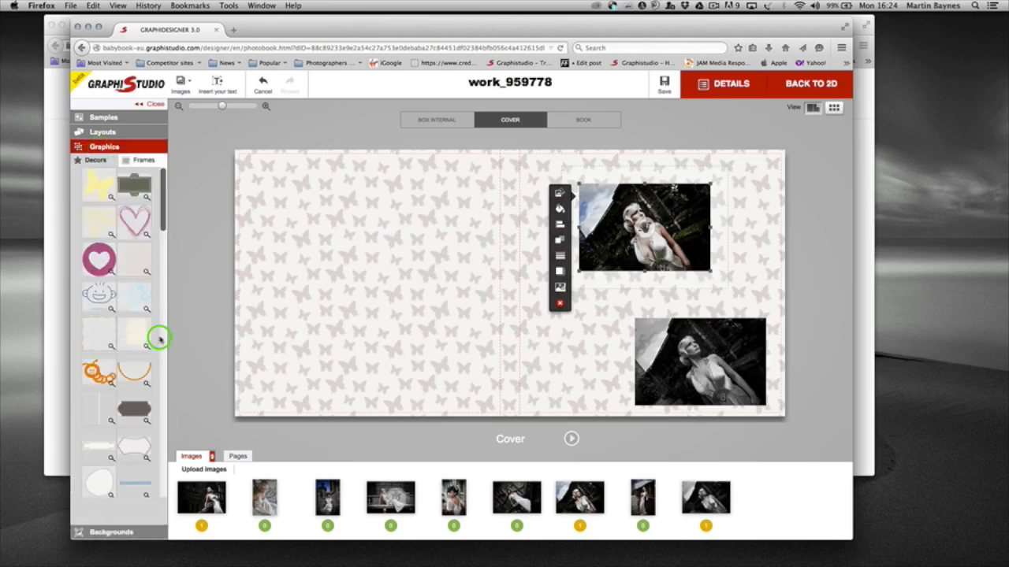
drag(181, 225, 327, 226)
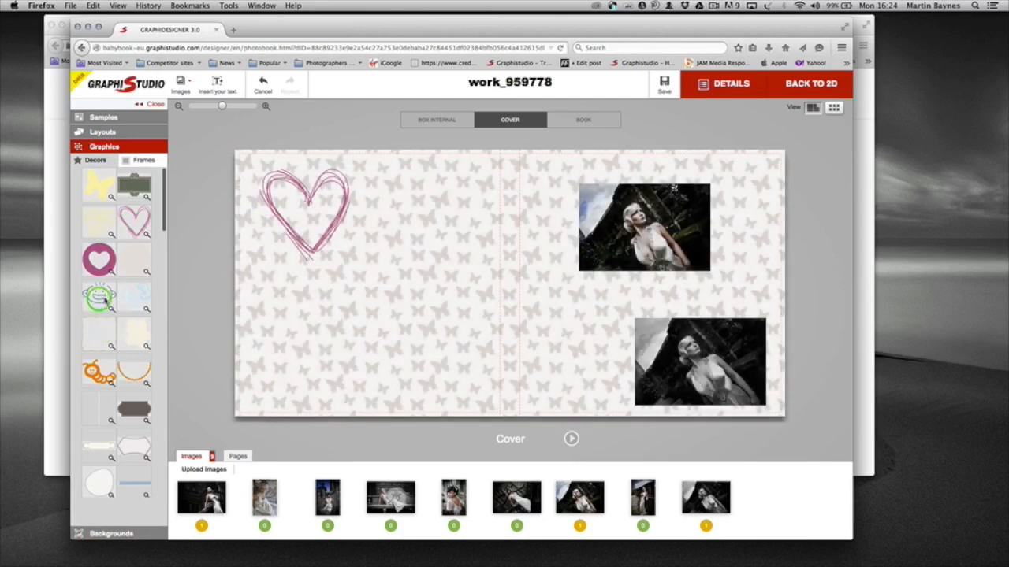
drag(145, 306, 116, 428)
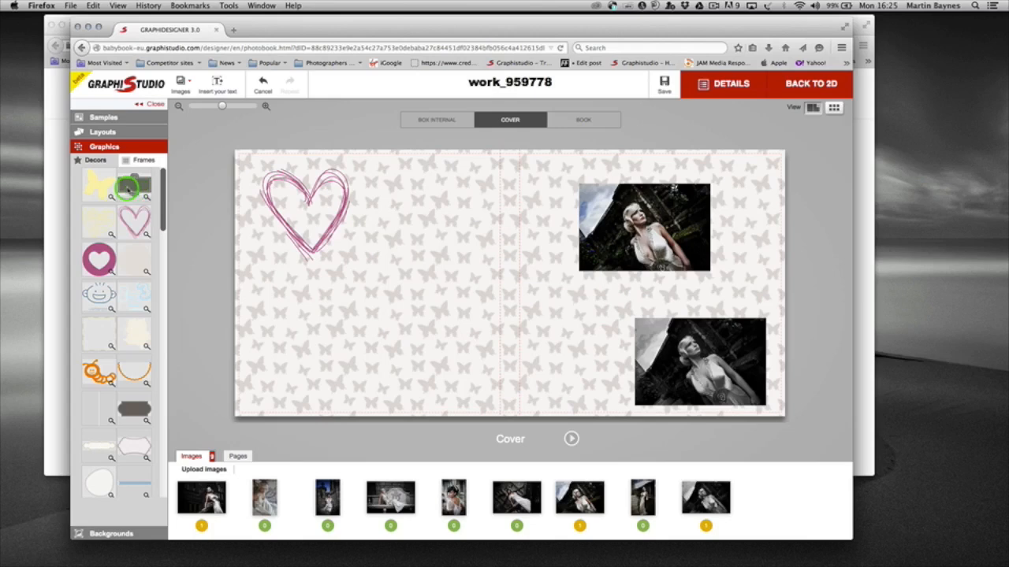
Add the dark green plaque decor to the lower back cover, enlarge it and reposition it below the heart
drag(128, 188, 363, 333)
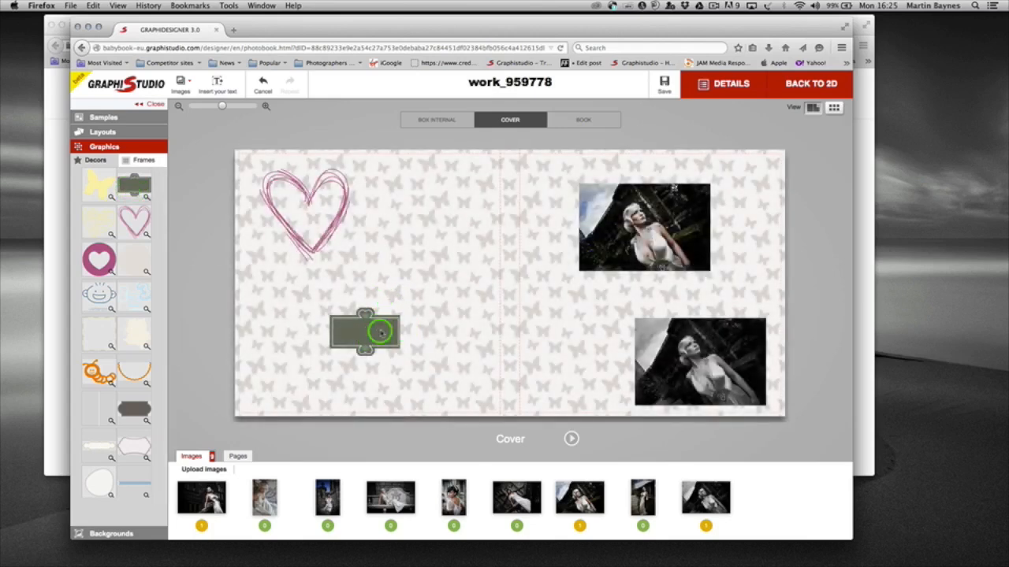
click(376, 332)
drag(376, 333, 478, 405)
drag(434, 334, 397, 331)
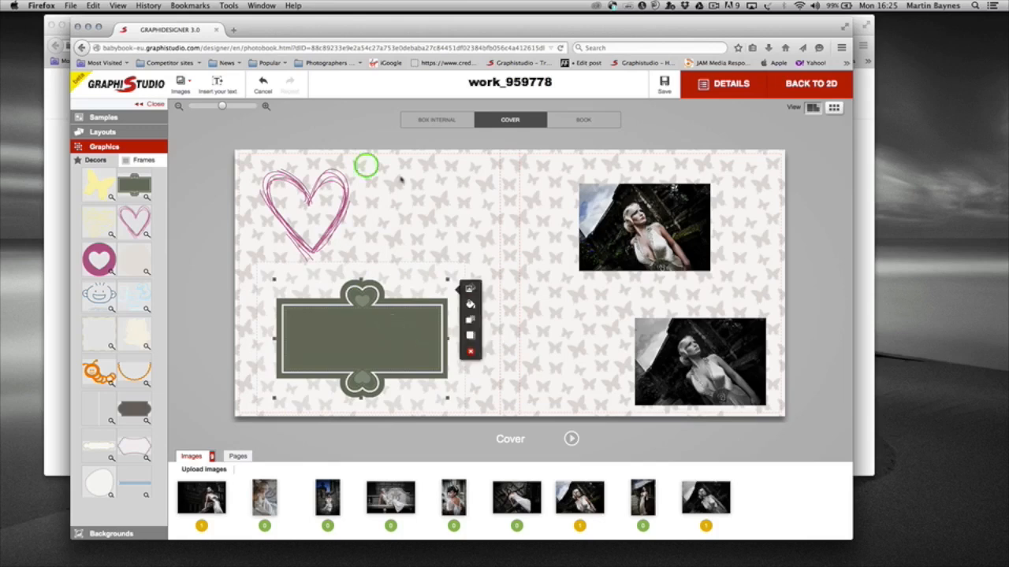
Show the frame graphics and delete both photos from the front cover
click(134, 160)
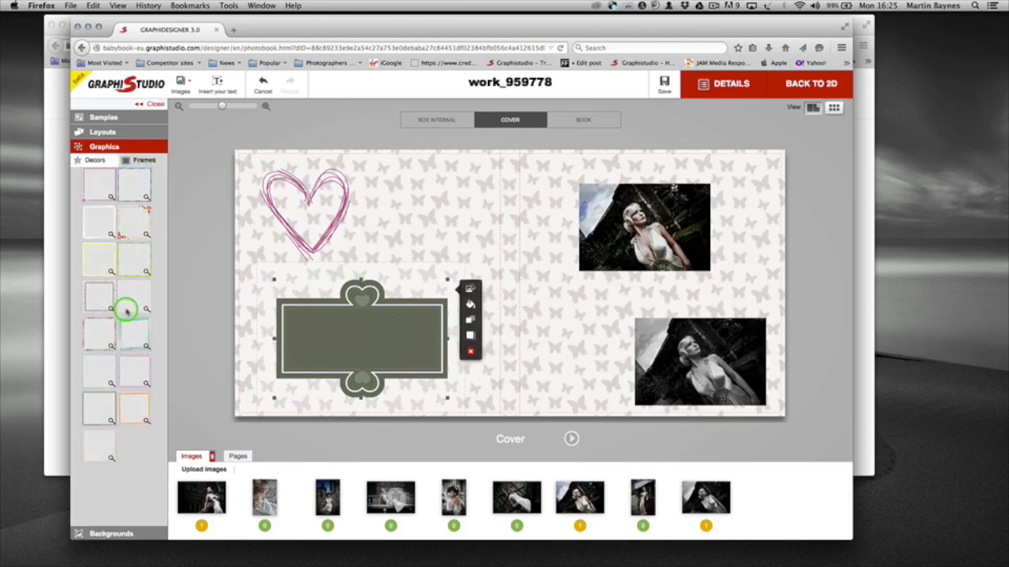
click(604, 234)
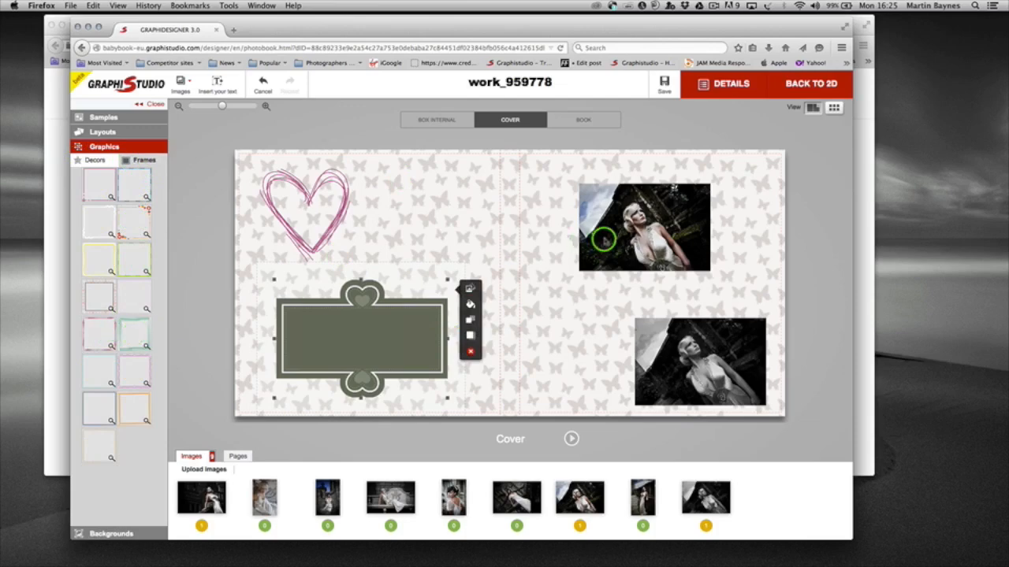
key(Delete)
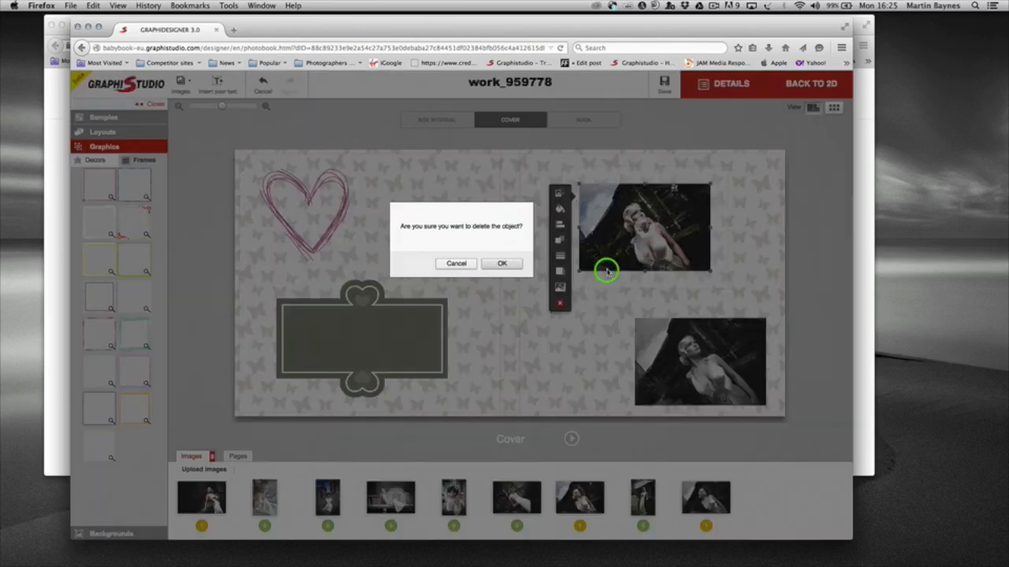
click(499, 263)
click(709, 342)
key(Delete)
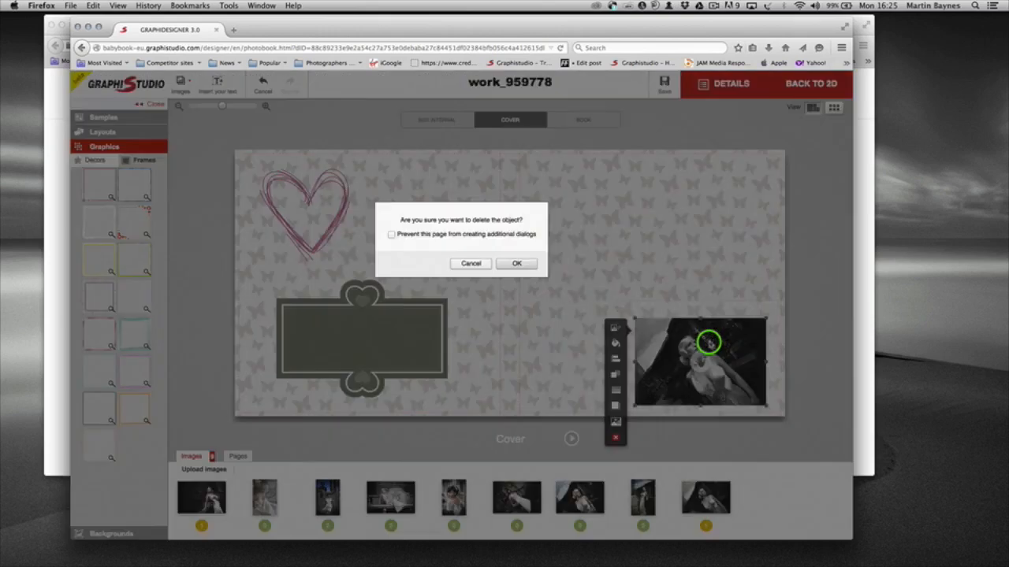
click(515, 266)
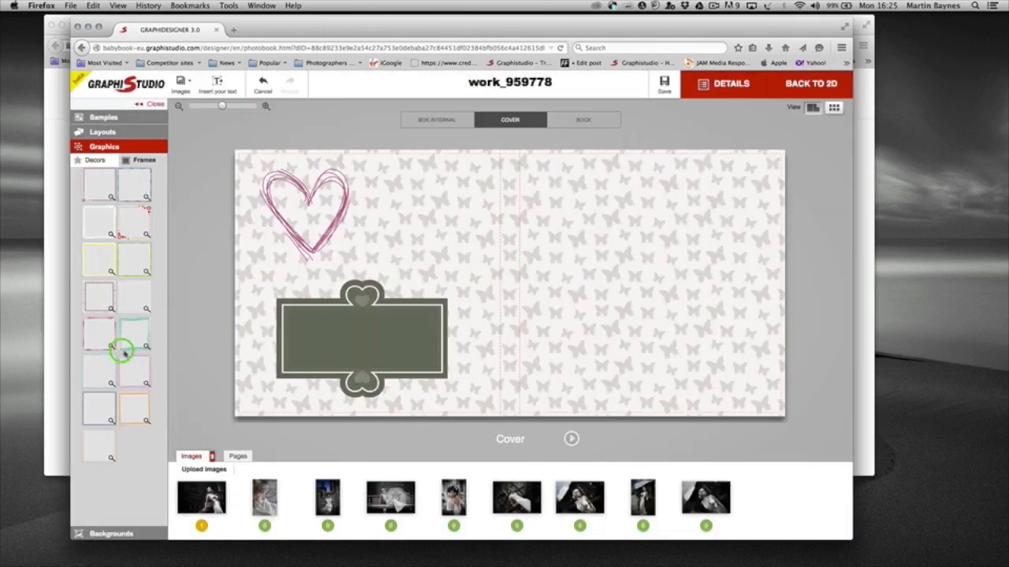
Add an enlarged purple heart-bordered frame to the front cover and fill it with the standing woman's photo, shifted downward inside the frame
drag(137, 377, 626, 275)
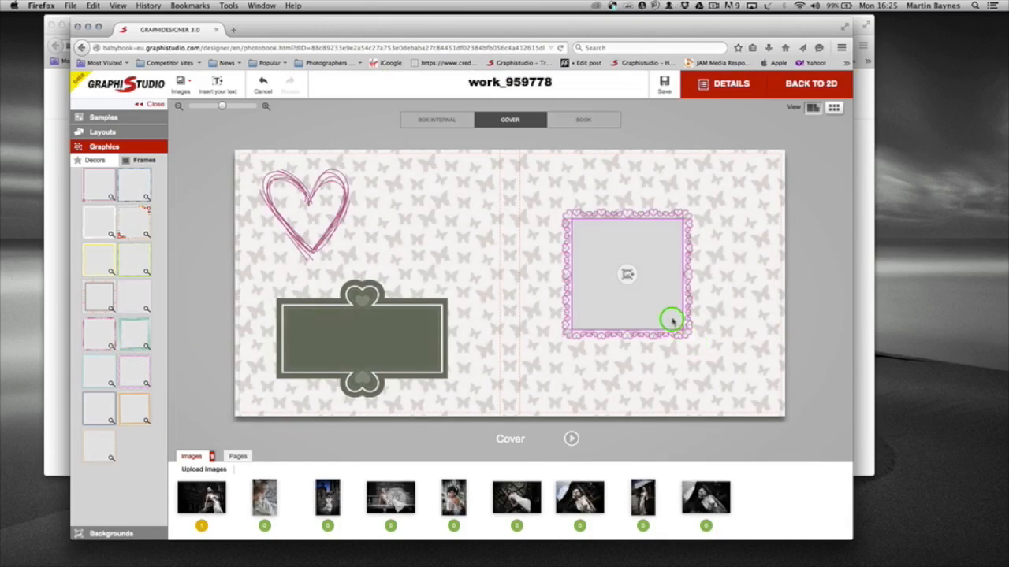
click(672, 319)
drag(684, 331, 736, 379)
drag(654, 238, 638, 210)
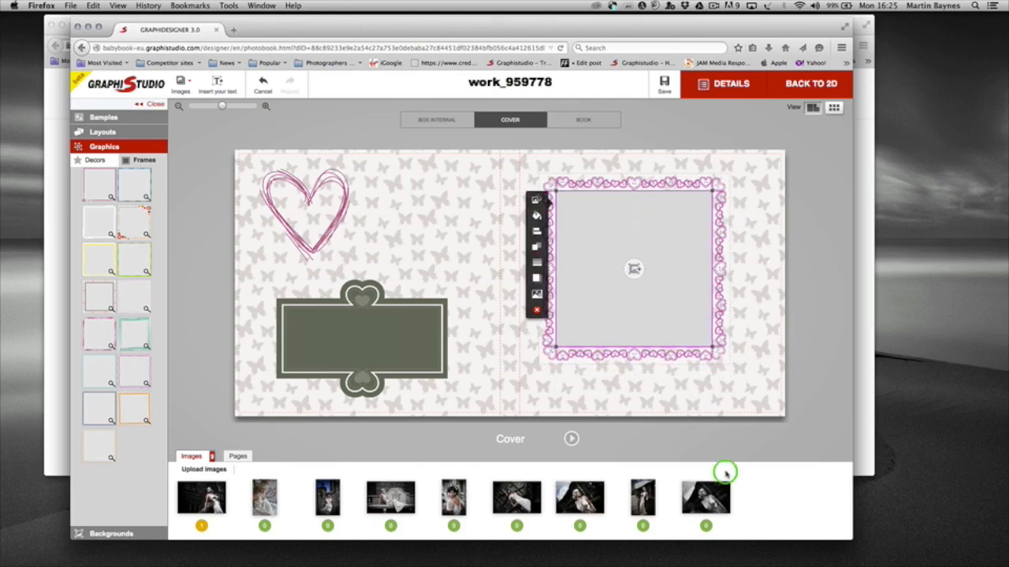
drag(642, 497, 670, 316)
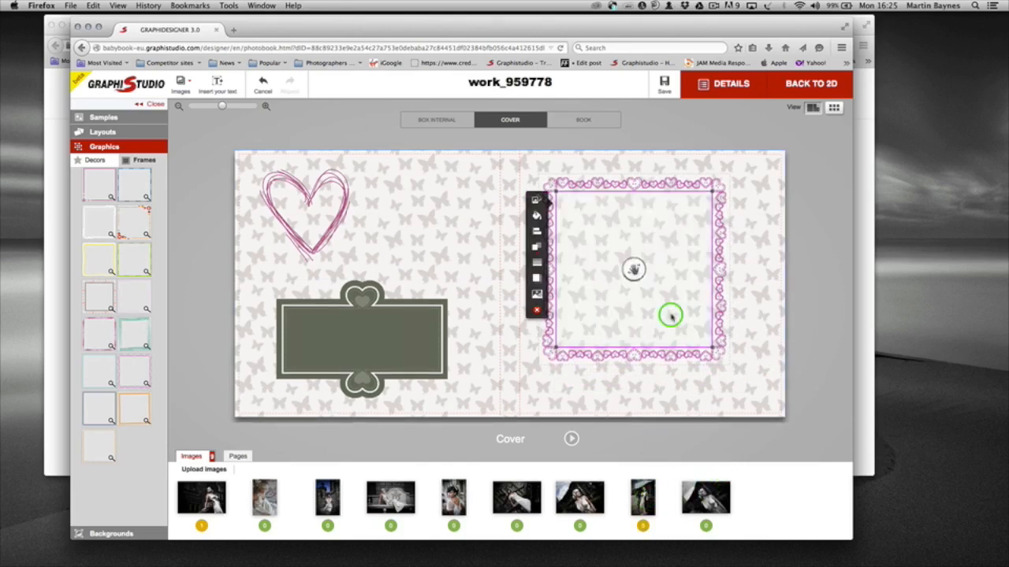
drag(638, 271, 634, 296)
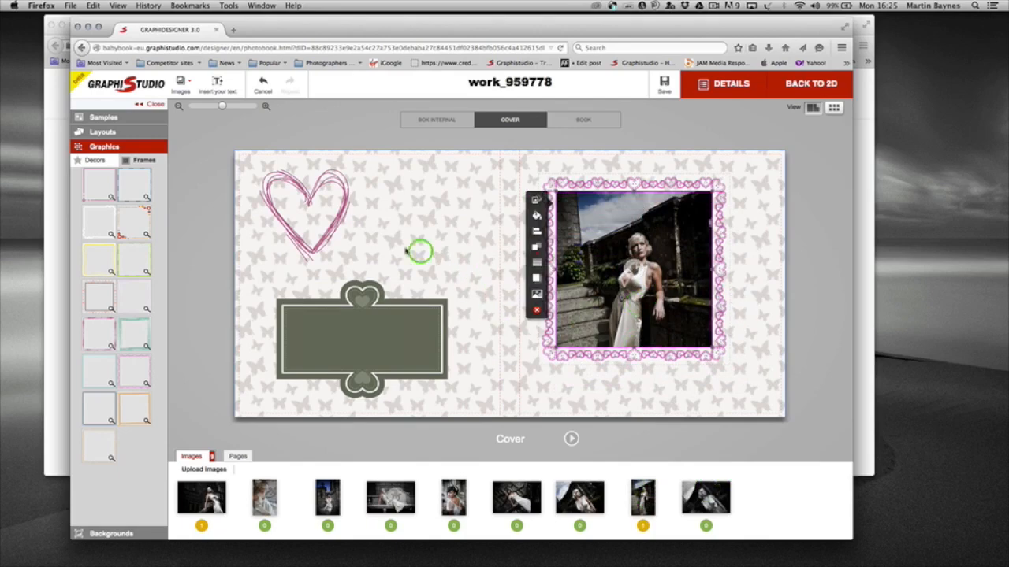
Delete the scribbled pink heart from the back cover
click(288, 206)
key(Delete)
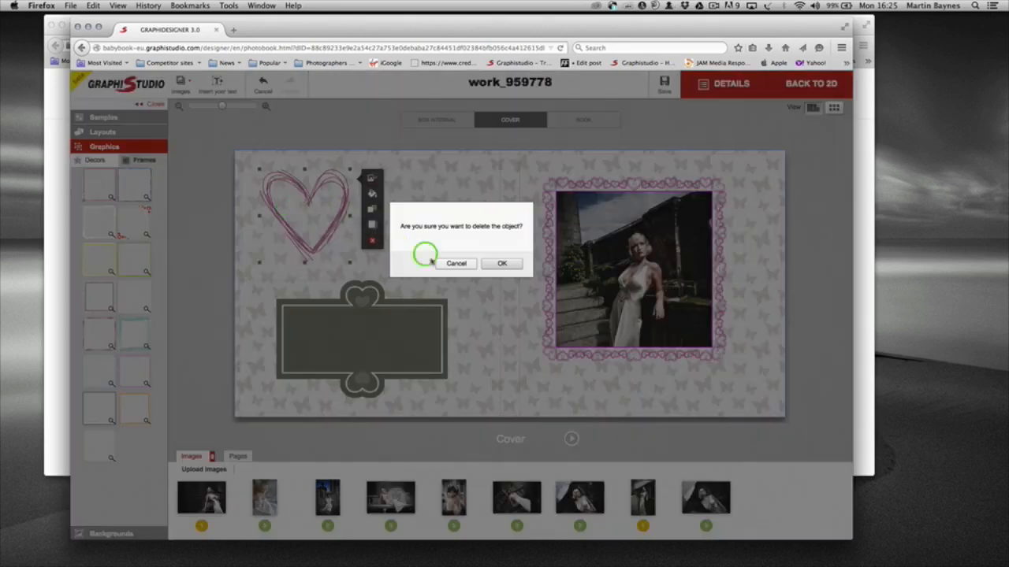
click(498, 263)
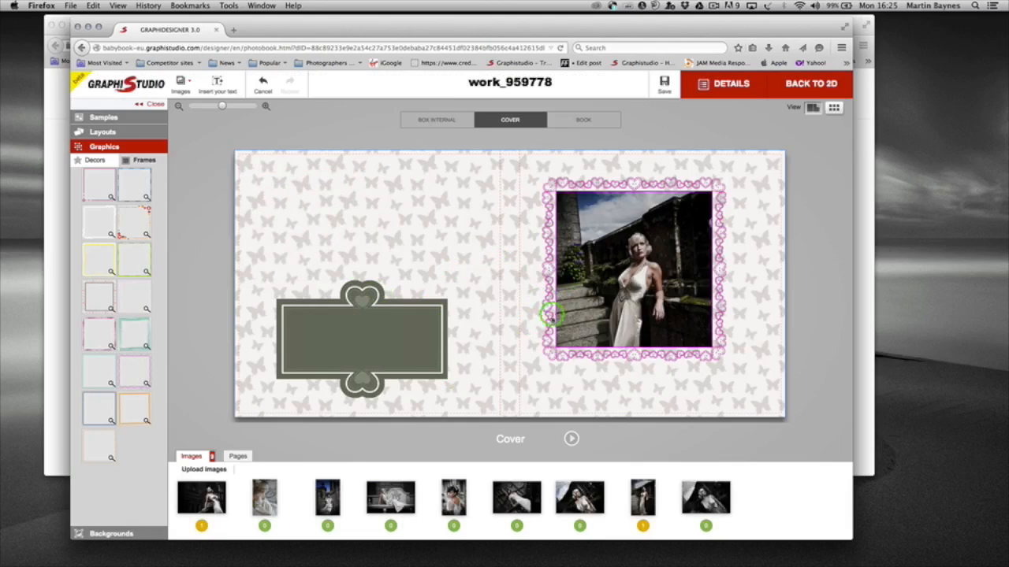
Apply the page layout with three stacked landscape frames to the left page of book spread 2-3
click(591, 125)
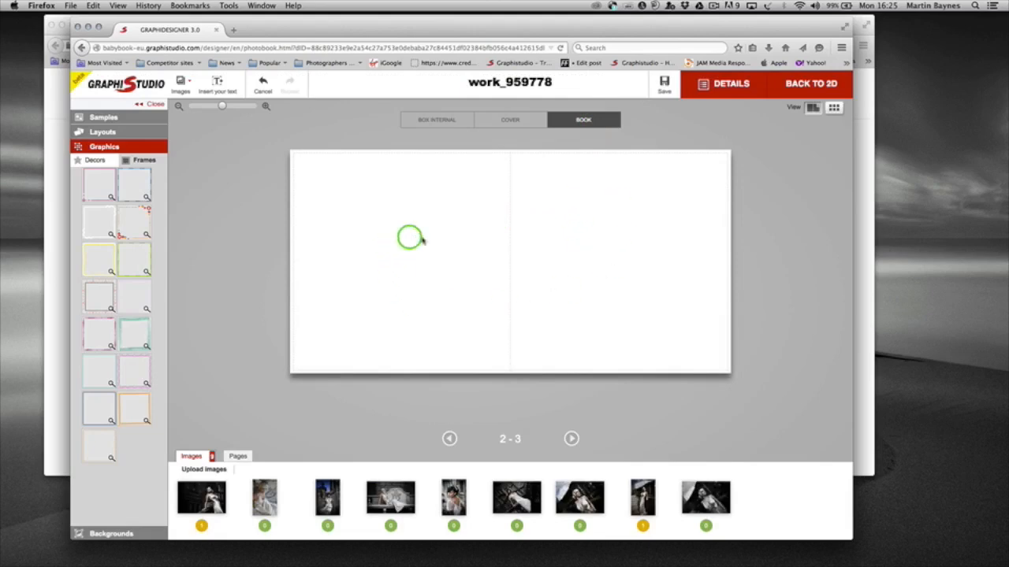
click(101, 133)
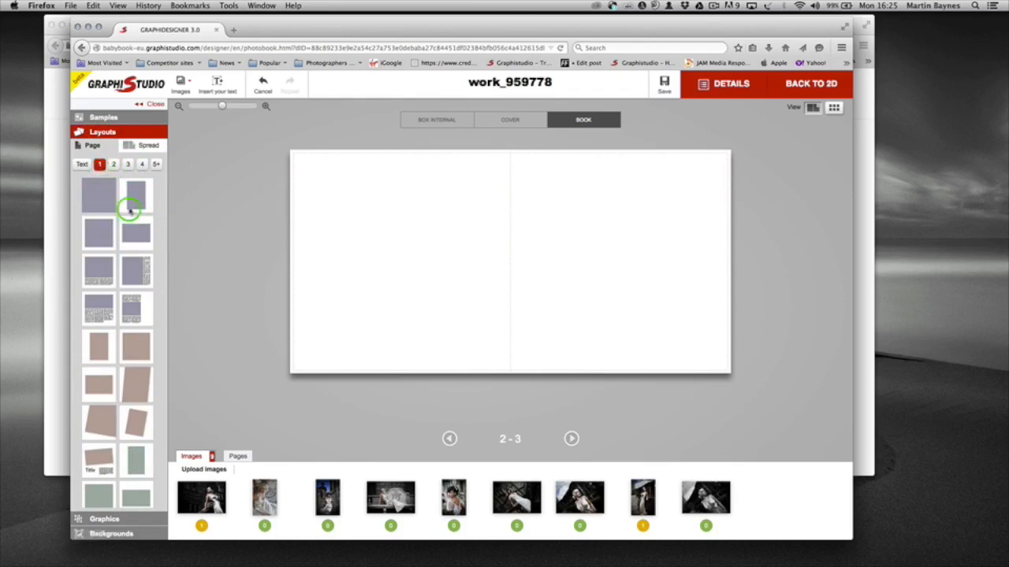
click(114, 164)
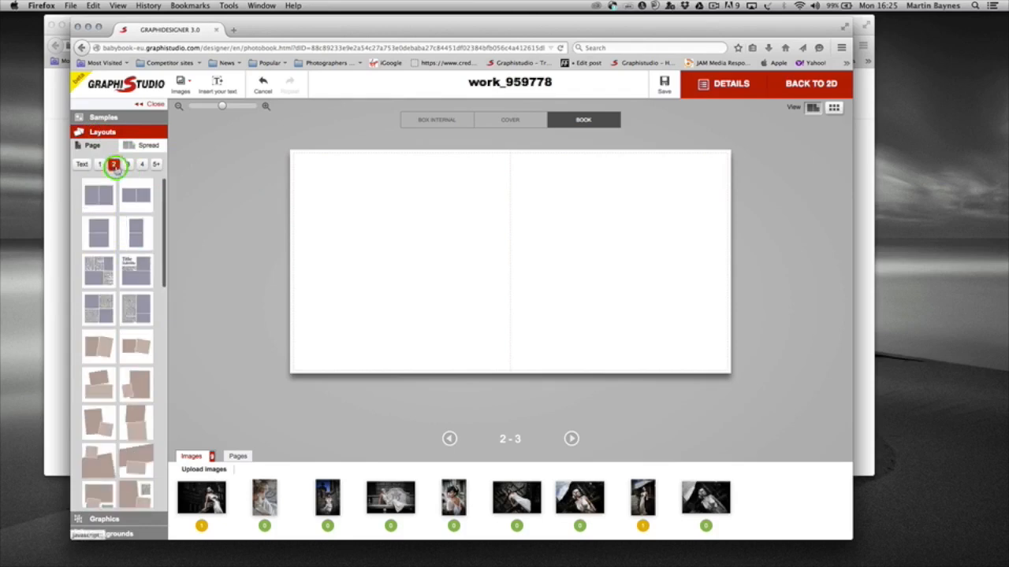
click(127, 164)
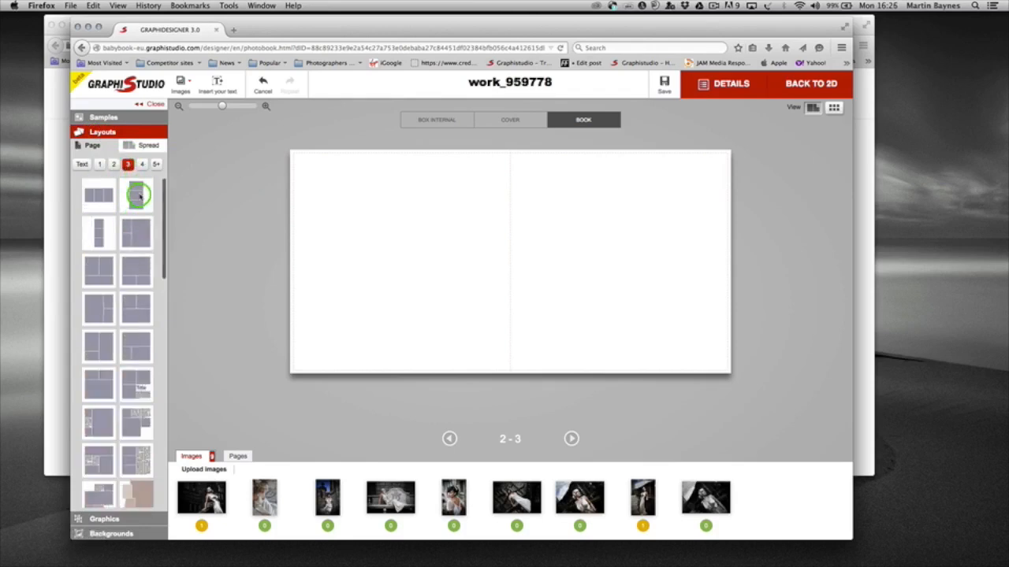
drag(136, 196, 383, 243)
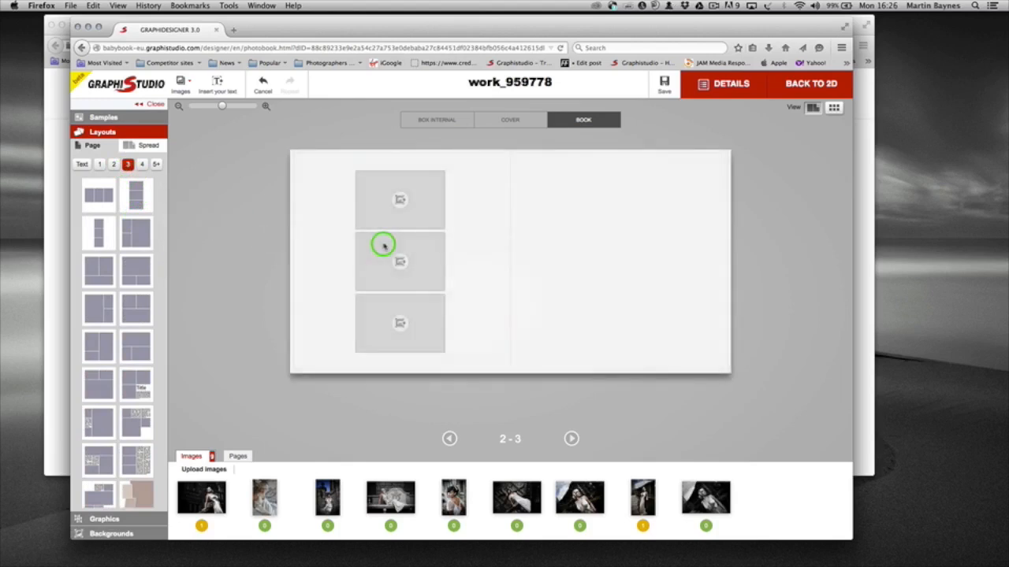
Fill the stacked frames with the bench, over-the-shoulder and standing woman photos from bottom to top, moving the top one slightly up
drag(412, 498, 432, 341)
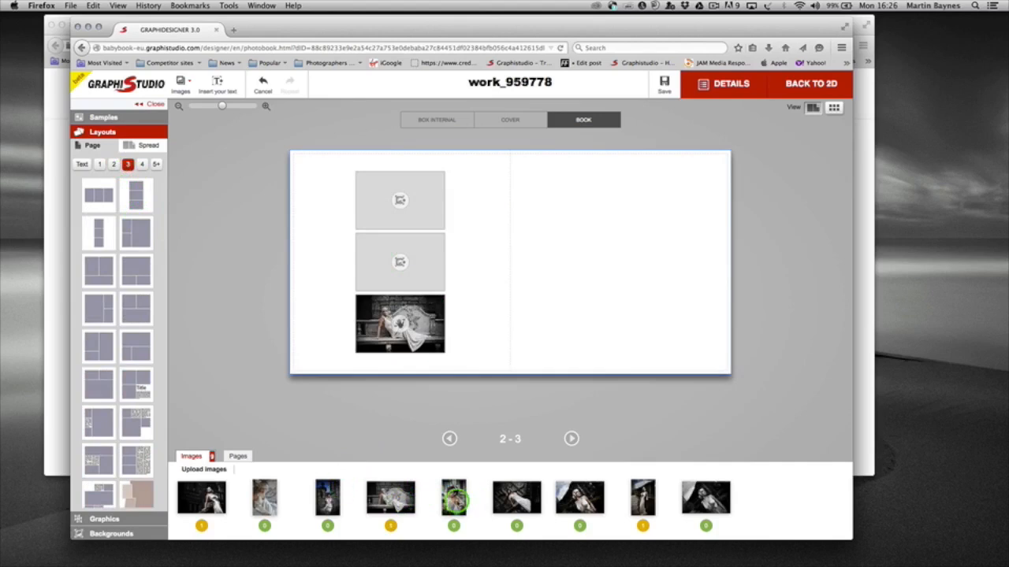
drag(454, 499, 423, 263)
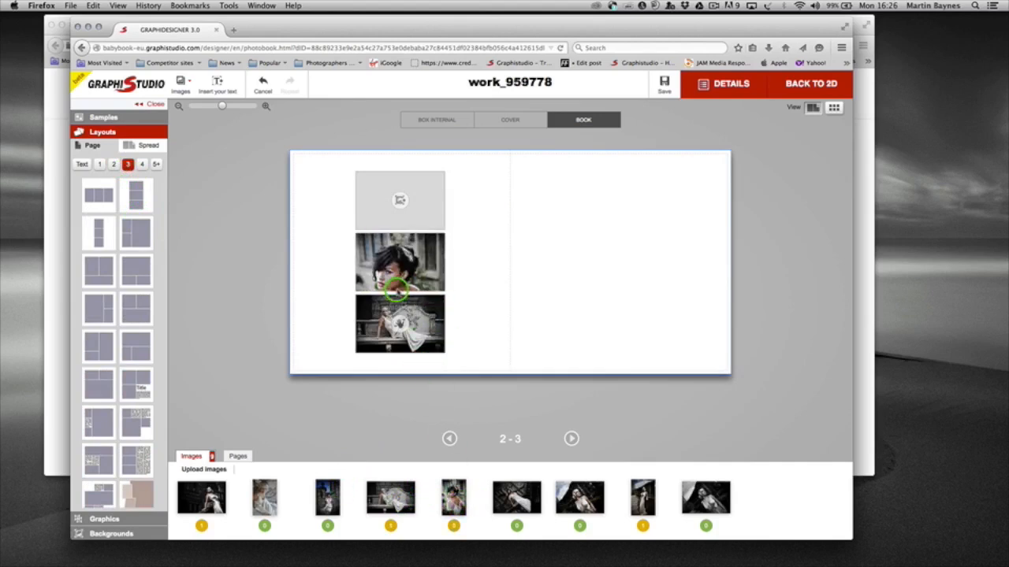
drag(567, 492, 400, 210)
click(371, 189)
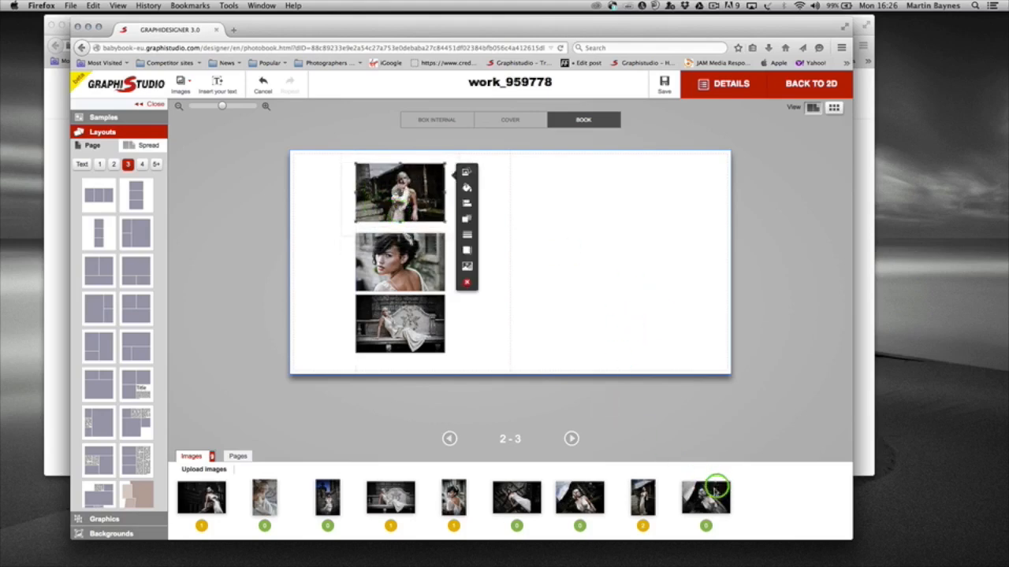
Place the last photo of the image strip on the empty right page and delete it again
drag(716, 488, 634, 305)
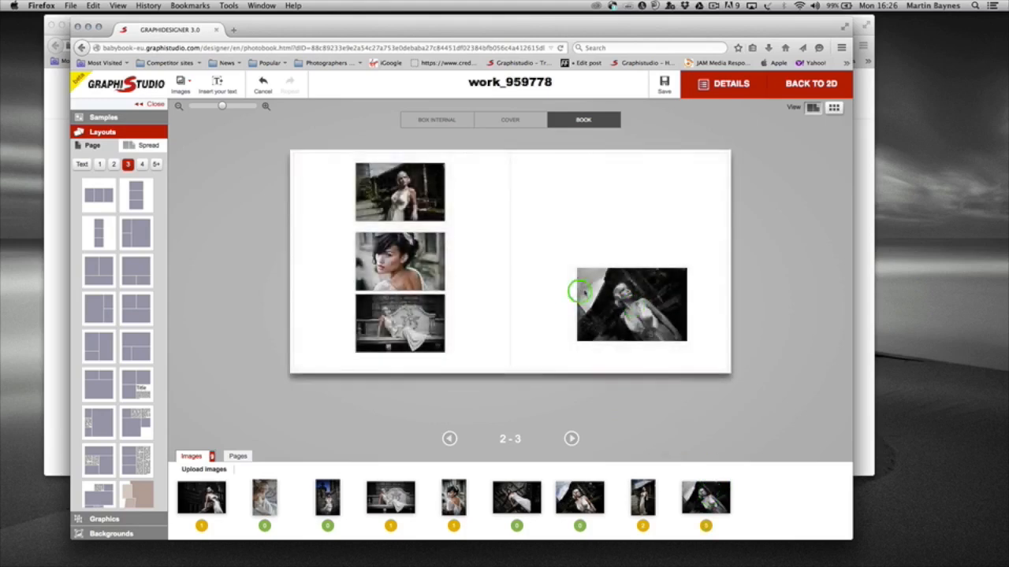
click(589, 289)
key(Delete)
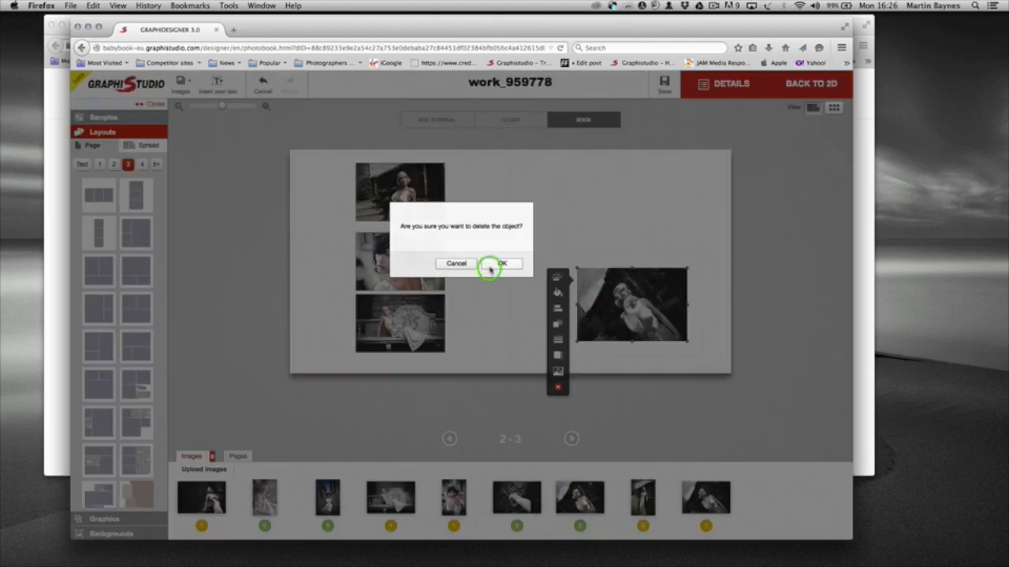
click(490, 265)
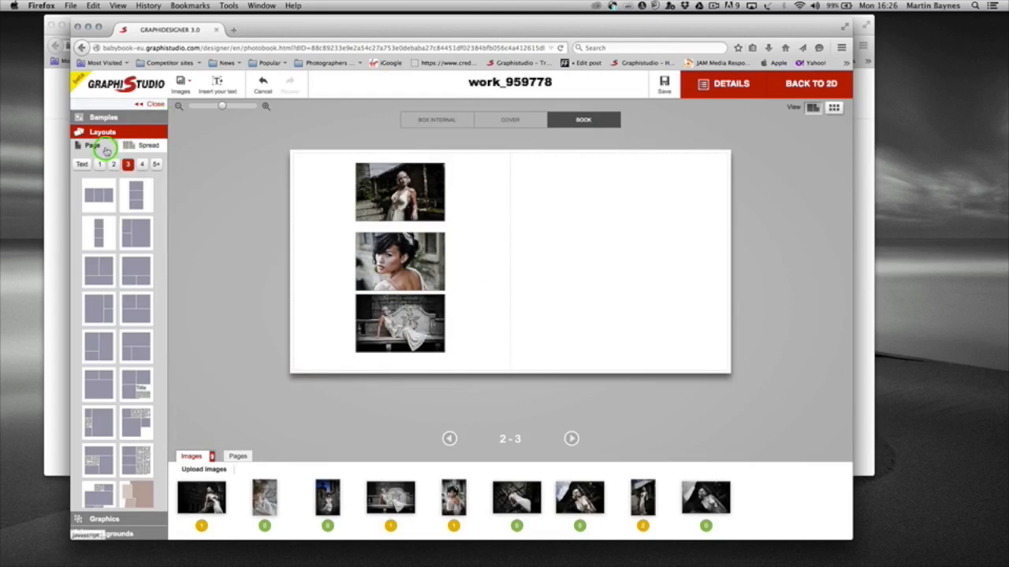
Apply the four-photo spread layout with three small frames beside one large frame to spread 2-3
click(137, 146)
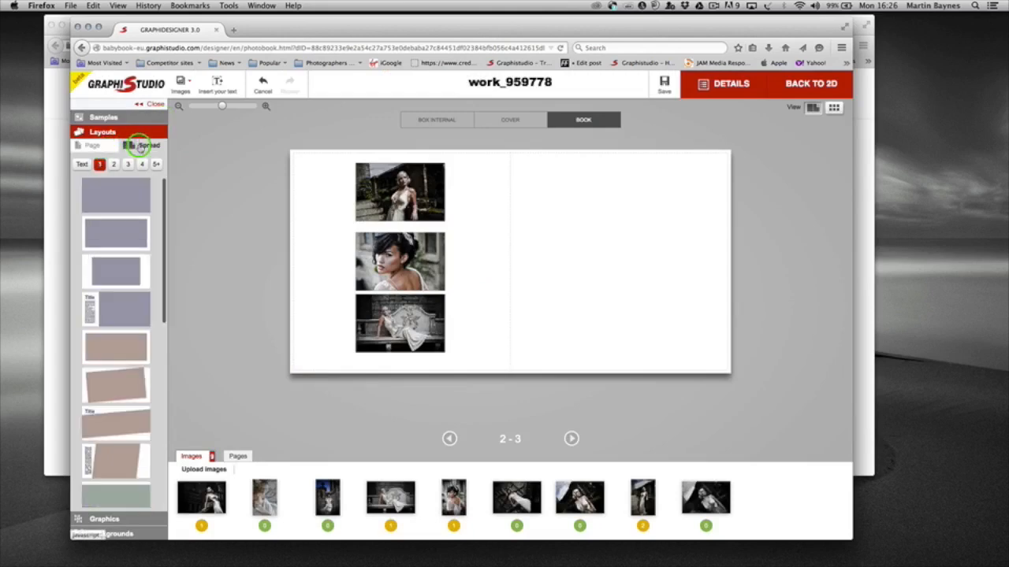
click(125, 182)
click(127, 164)
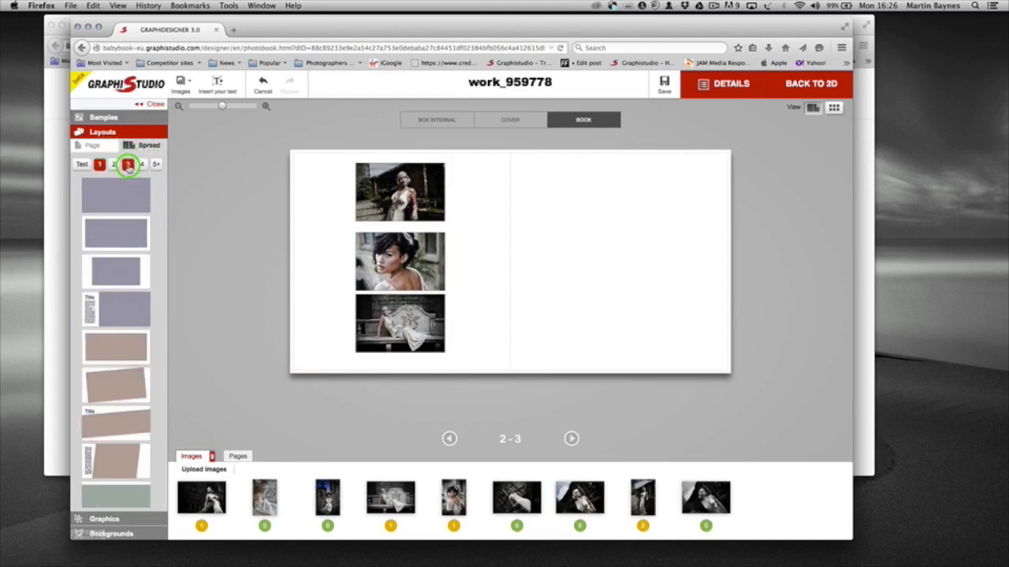
click(142, 164)
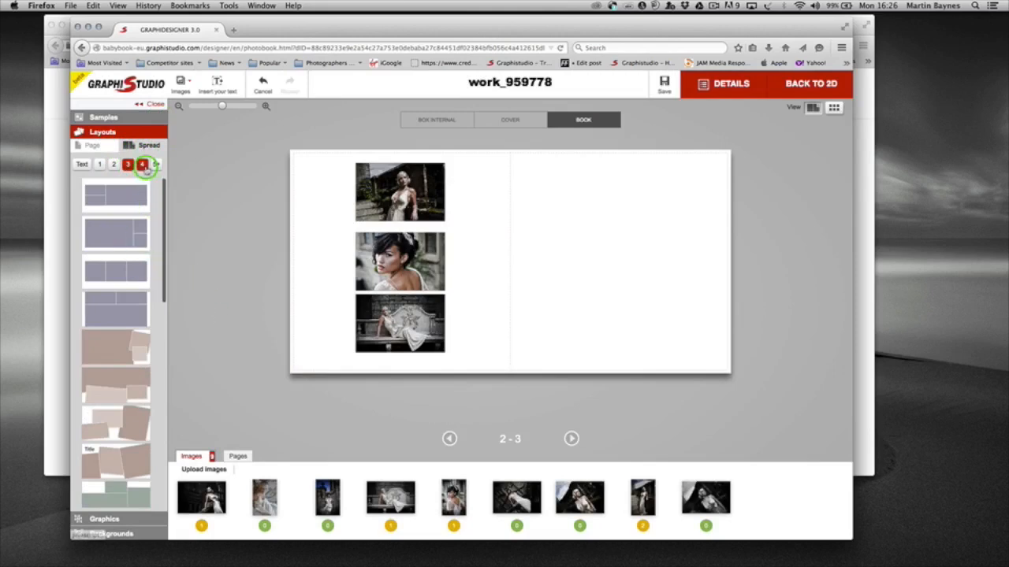
drag(117, 198, 522, 233)
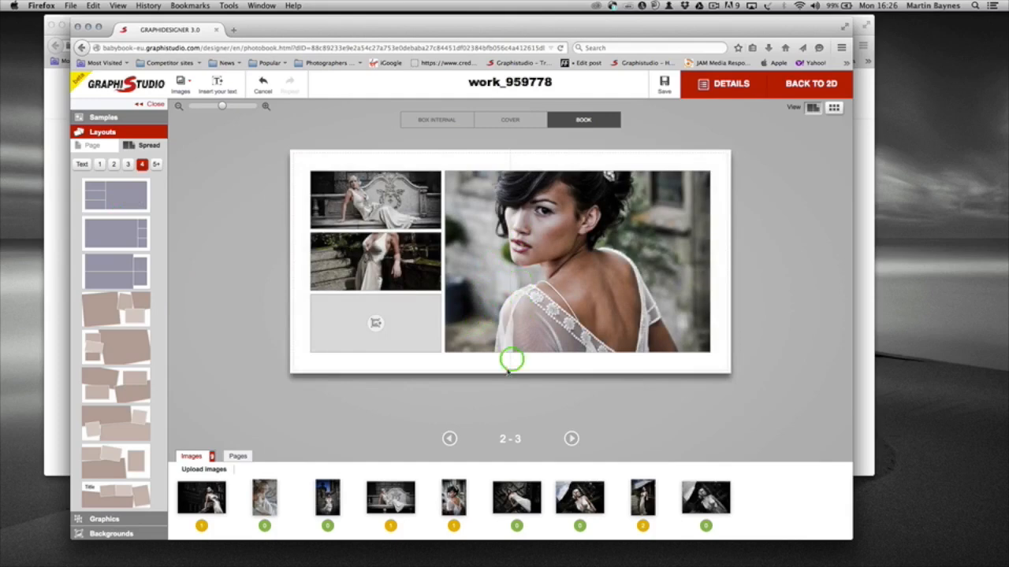
Shift the middle small photo down inside its frame to show the woman's head, and fill the empty bottom frame with the first photo
click(399, 259)
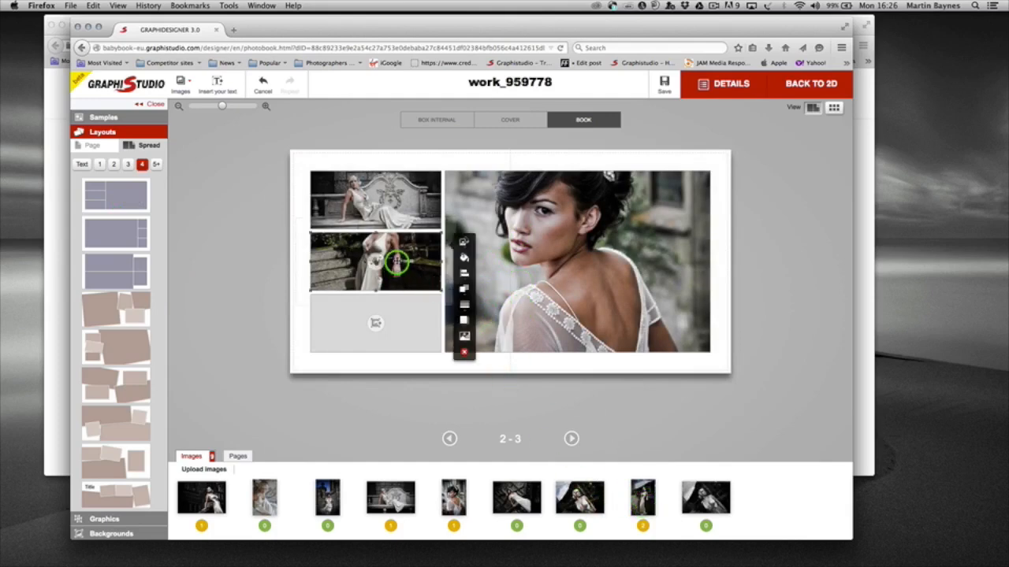
drag(399, 258, 373, 309)
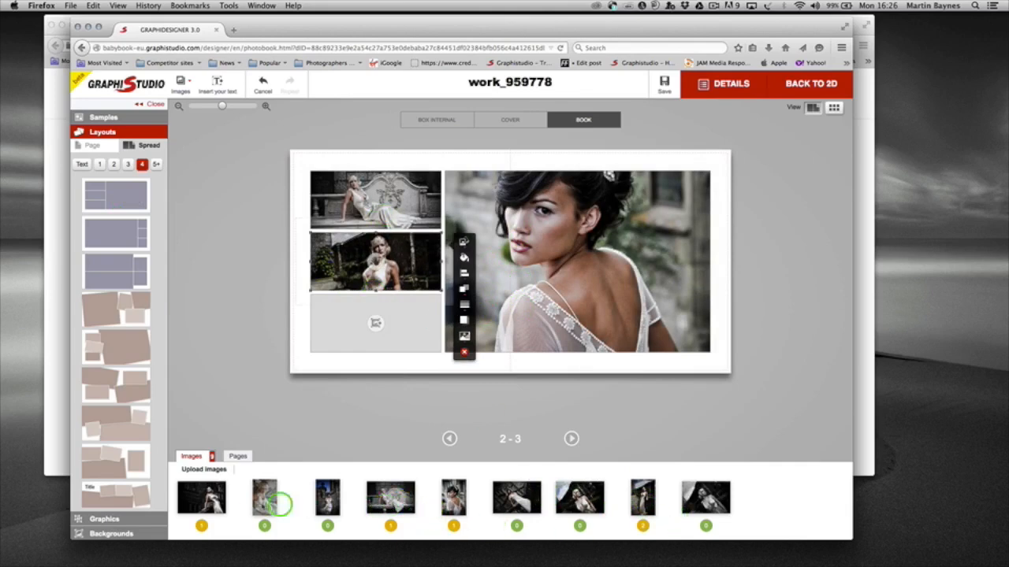
drag(213, 497, 359, 340)
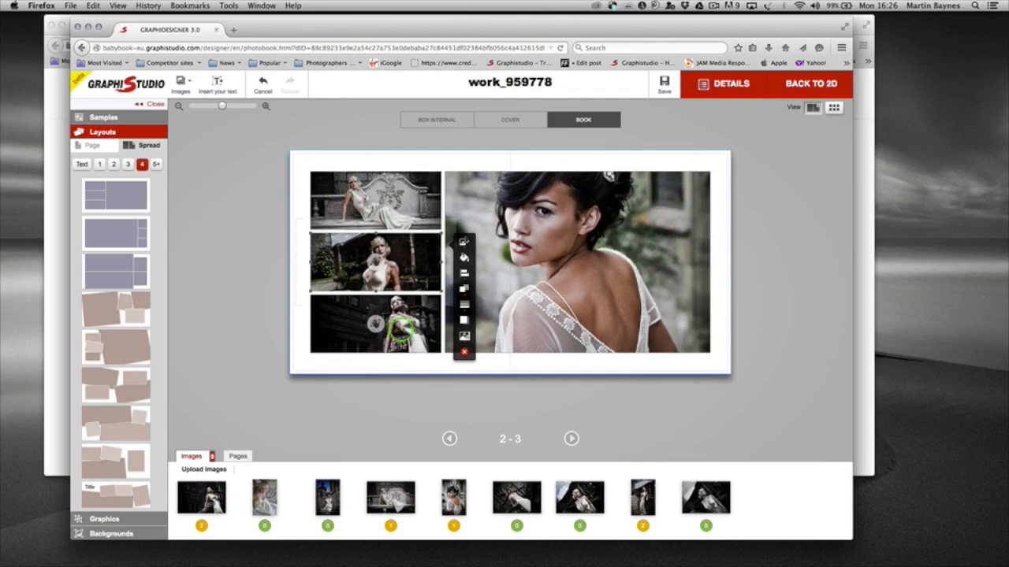
Return to the cover, apply the teal zigzag sample and shift its photo down to show the woman's head
click(505, 122)
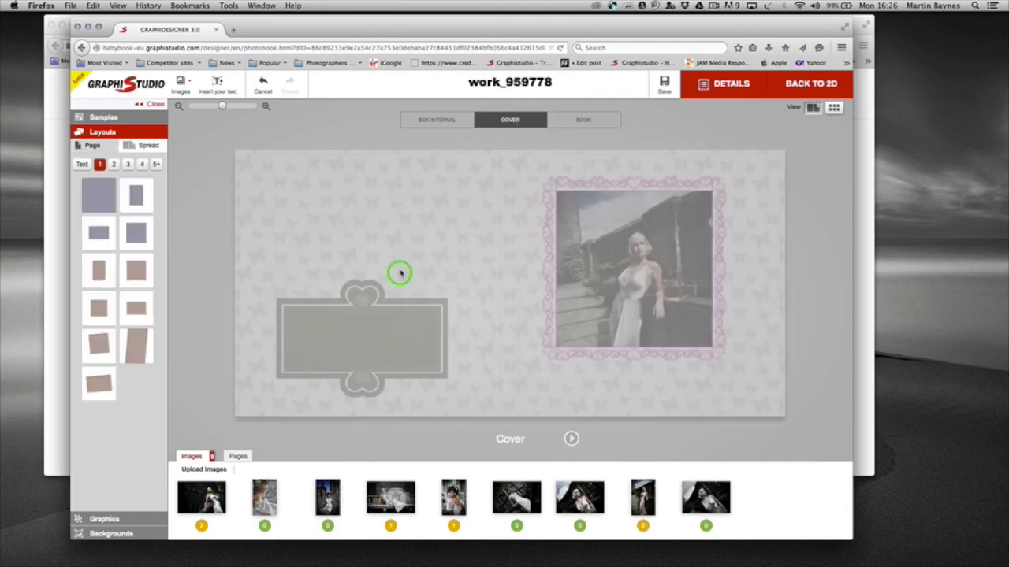
click(110, 116)
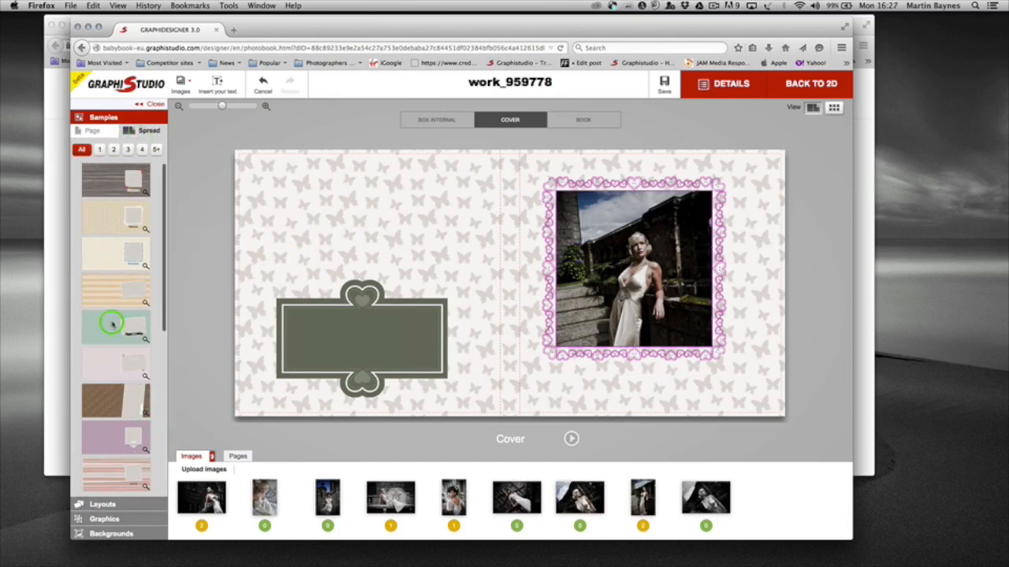
drag(111, 322, 498, 237)
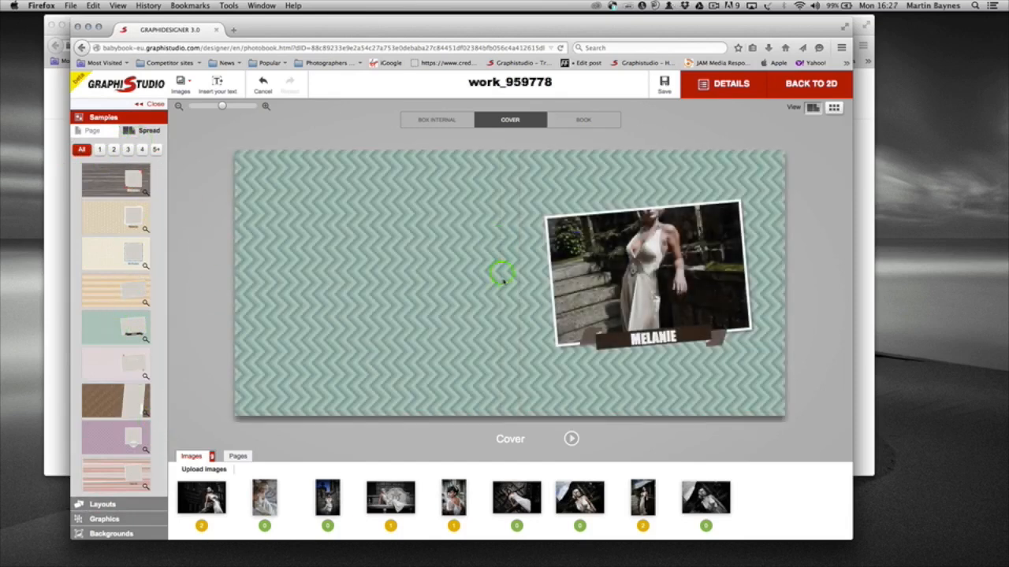
click(646, 271)
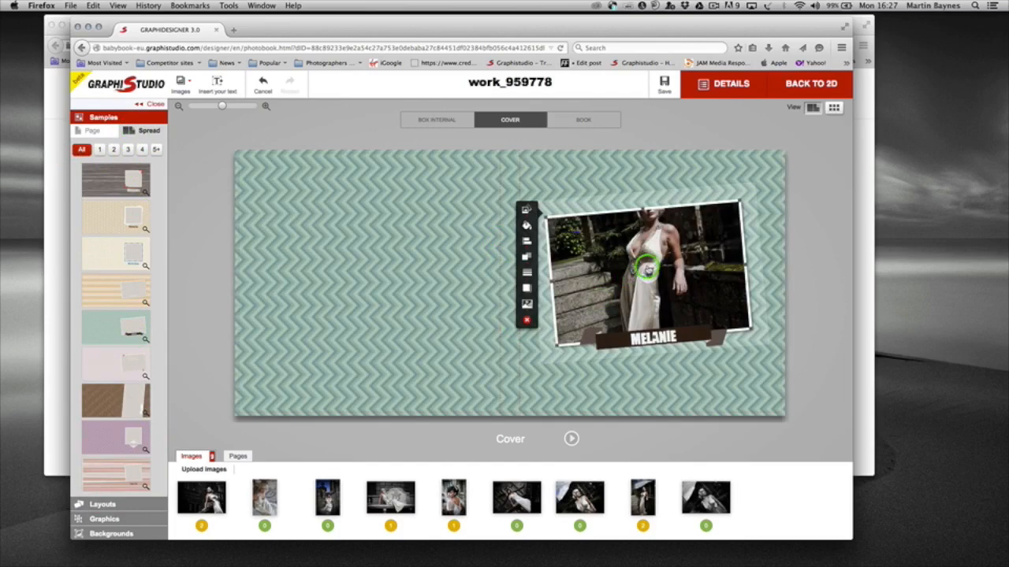
drag(647, 271, 647, 303)
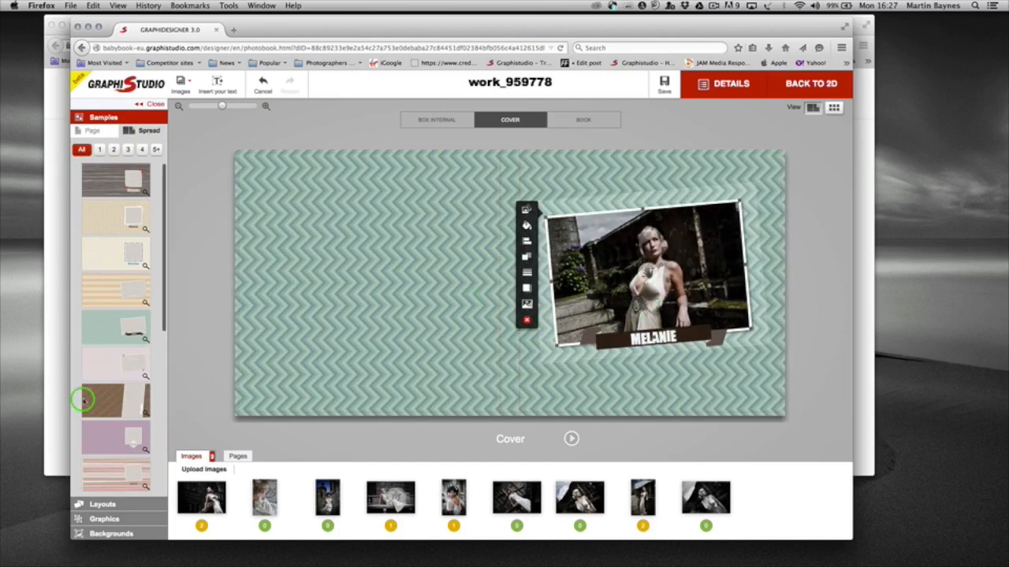
Apply the brown striped sample with the slanted photo panel to the cover and save the project
drag(83, 400, 407, 349)
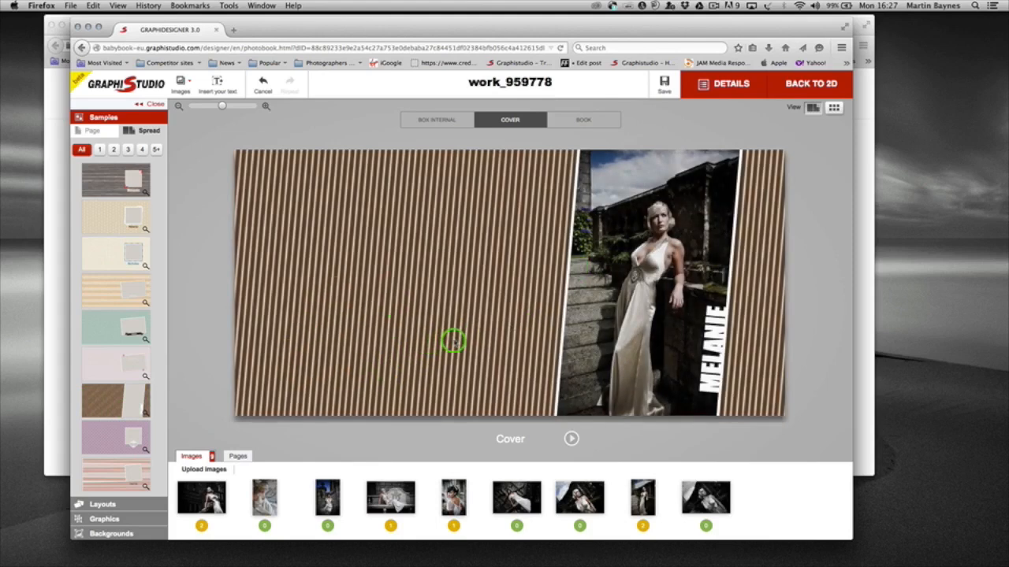
click(665, 85)
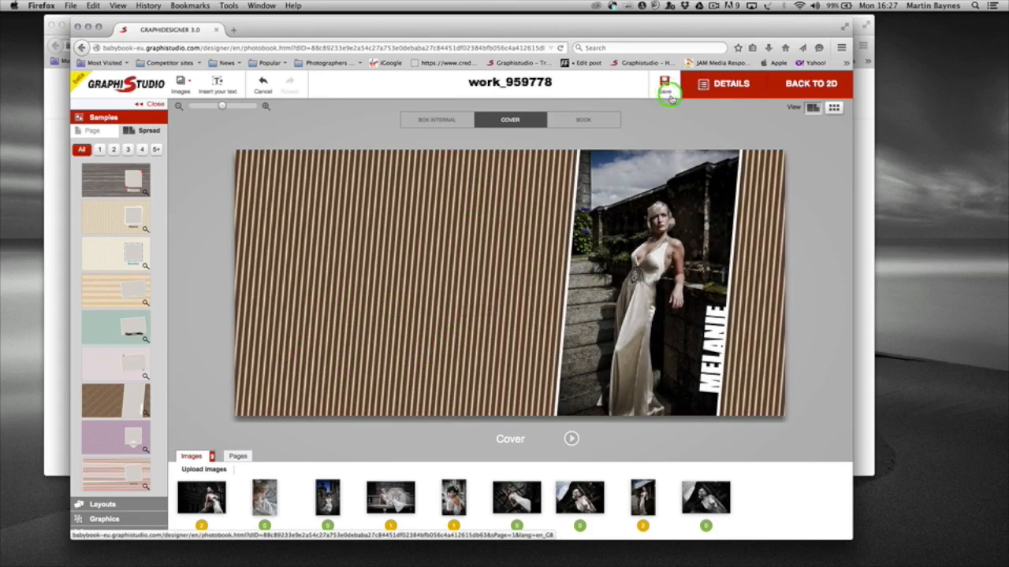
Show the overview of all spreads, then return to the 2D configurator, proceeding with the empty pages
click(834, 107)
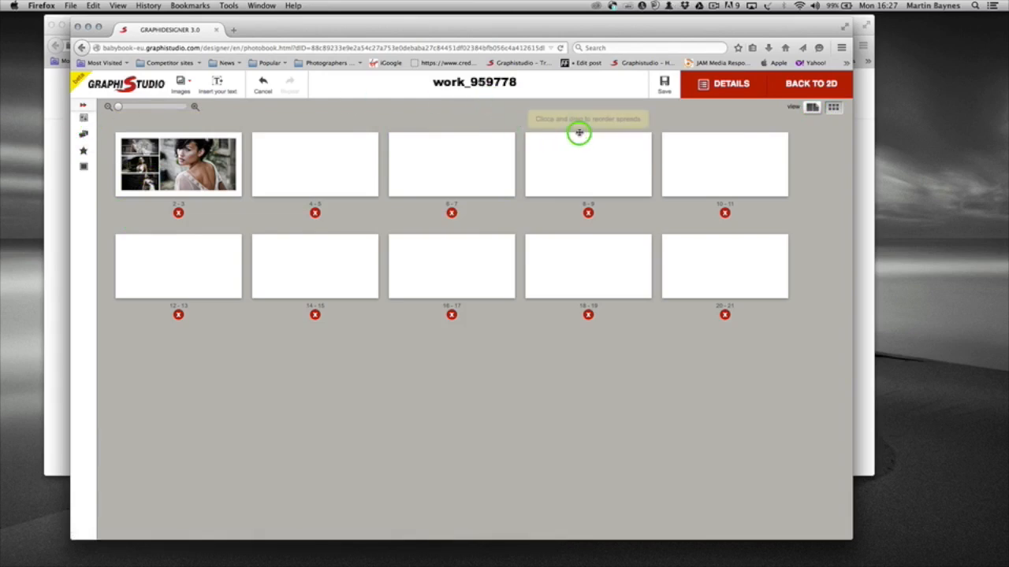
click(822, 85)
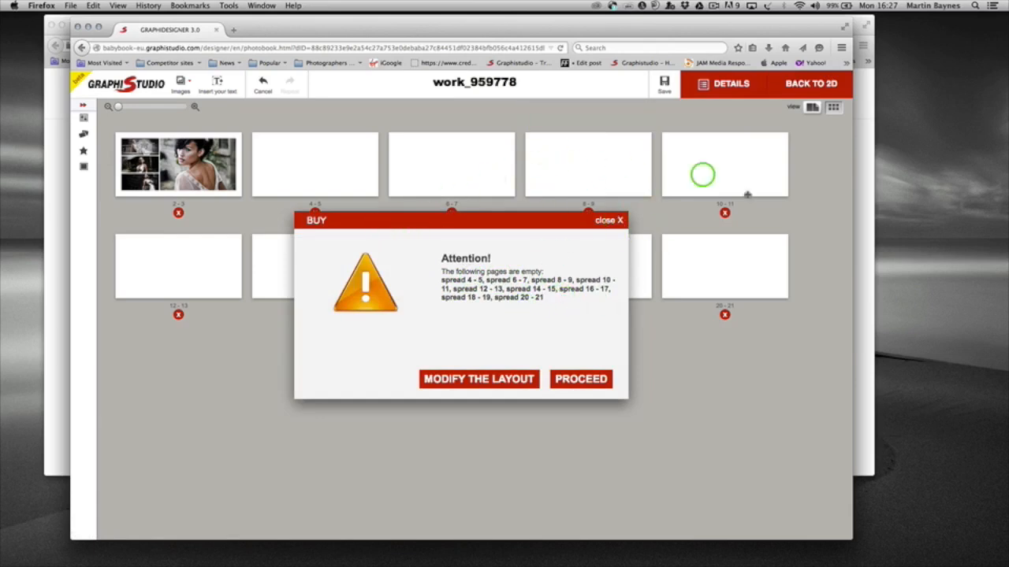
click(573, 382)
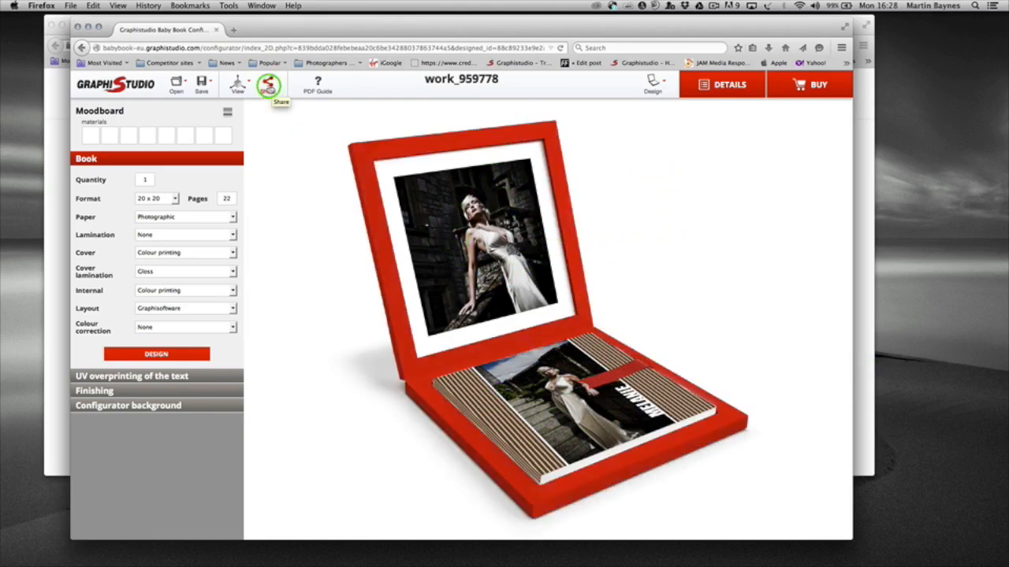
View the social sharing options for the configured book and close them without sharing
click(270, 88)
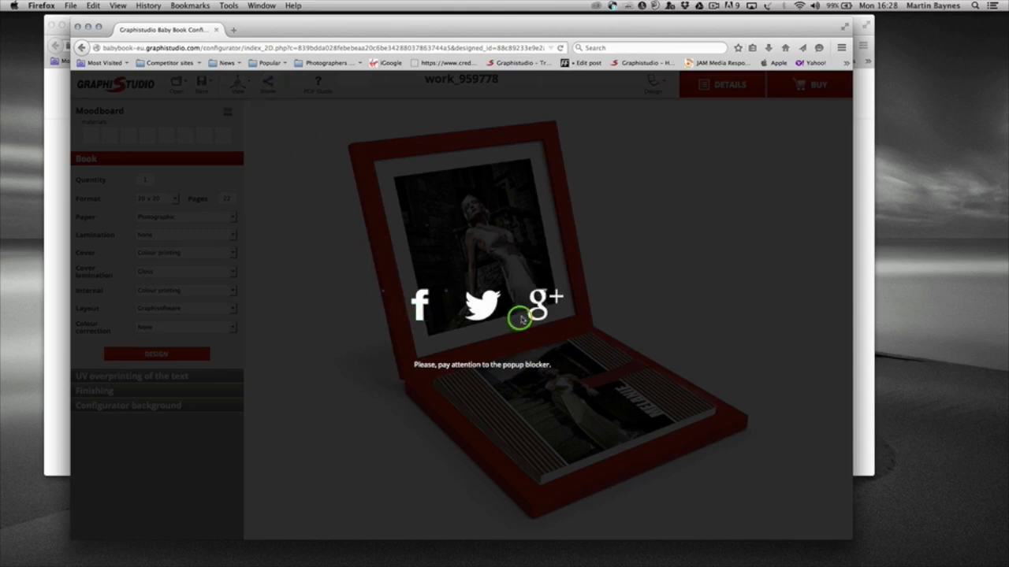
click(291, 137)
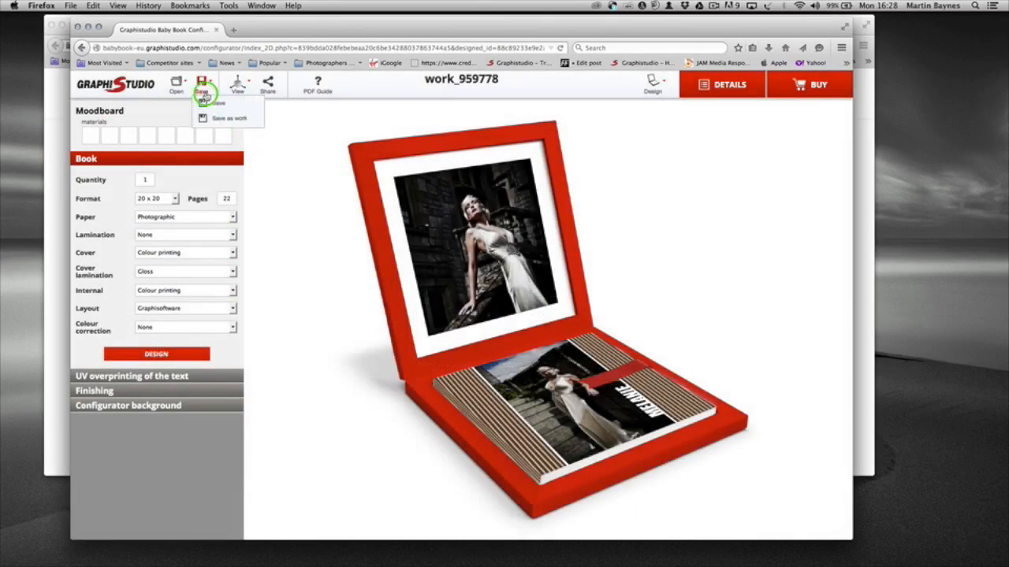
mouse_move(174, 85)
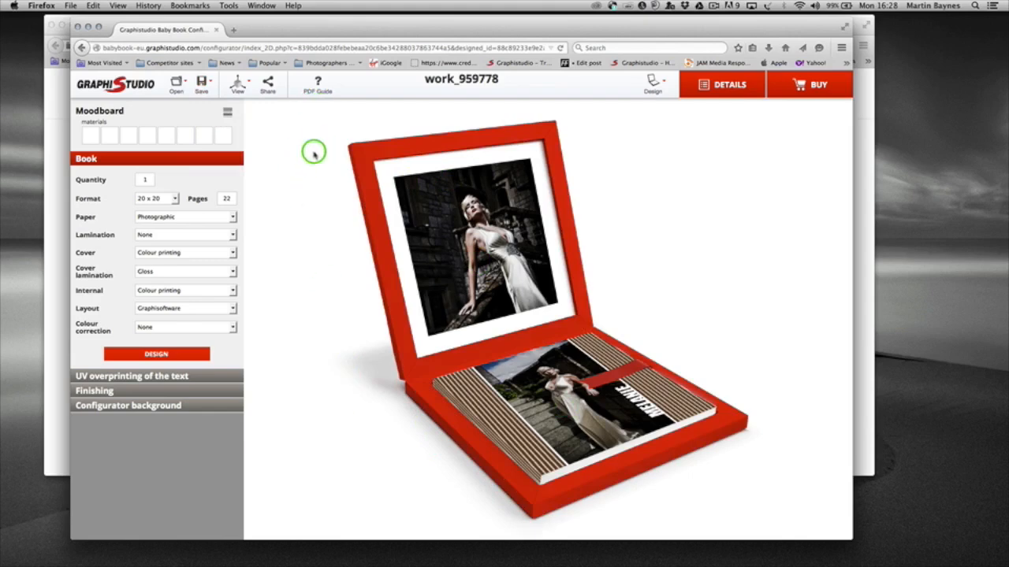
Open the baby book PDF guide and look through it as far as the Print and Bind book measurements
click(317, 86)
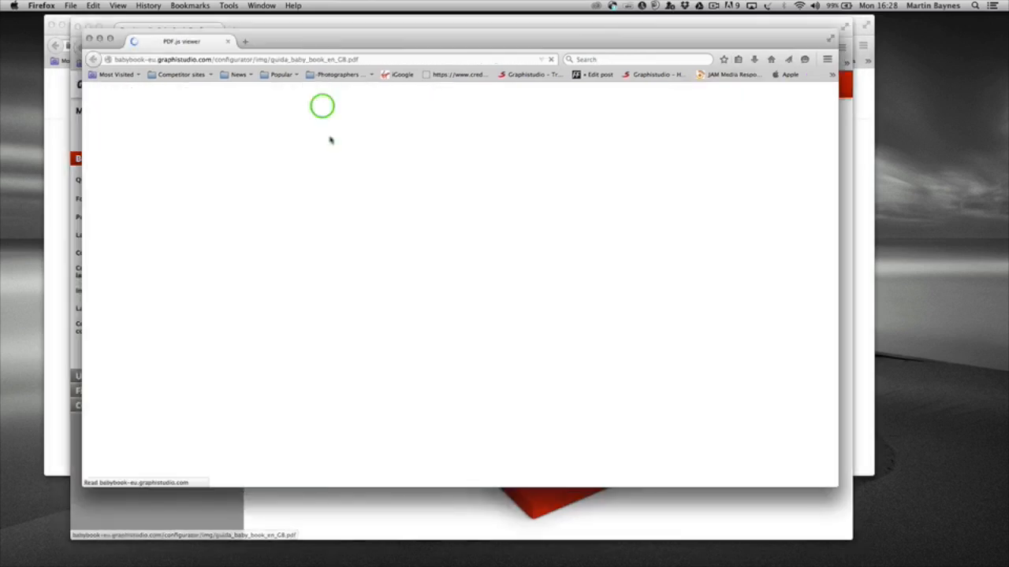
scroll(535, 320, down, 15)
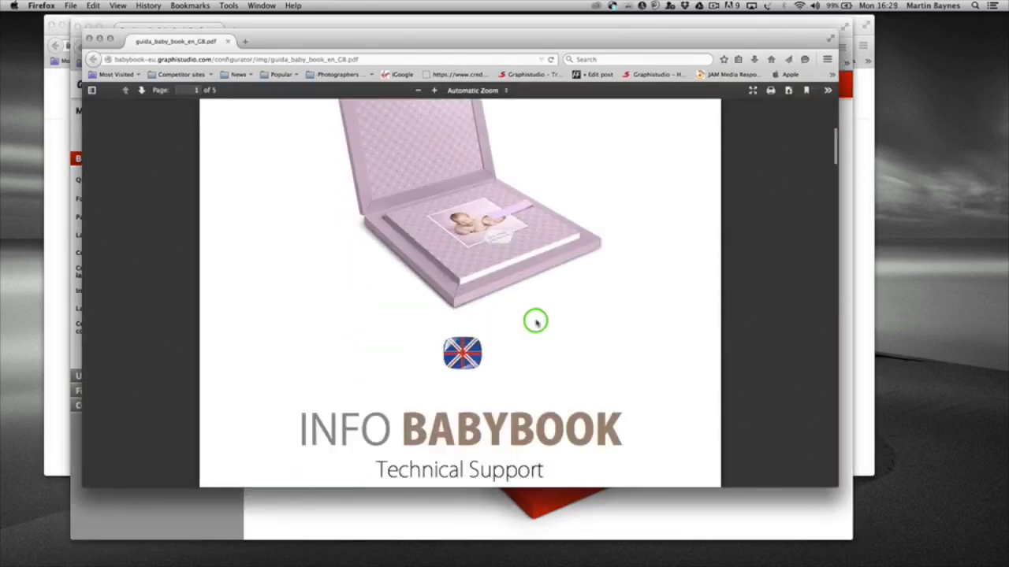
scroll(535, 320, down, 20)
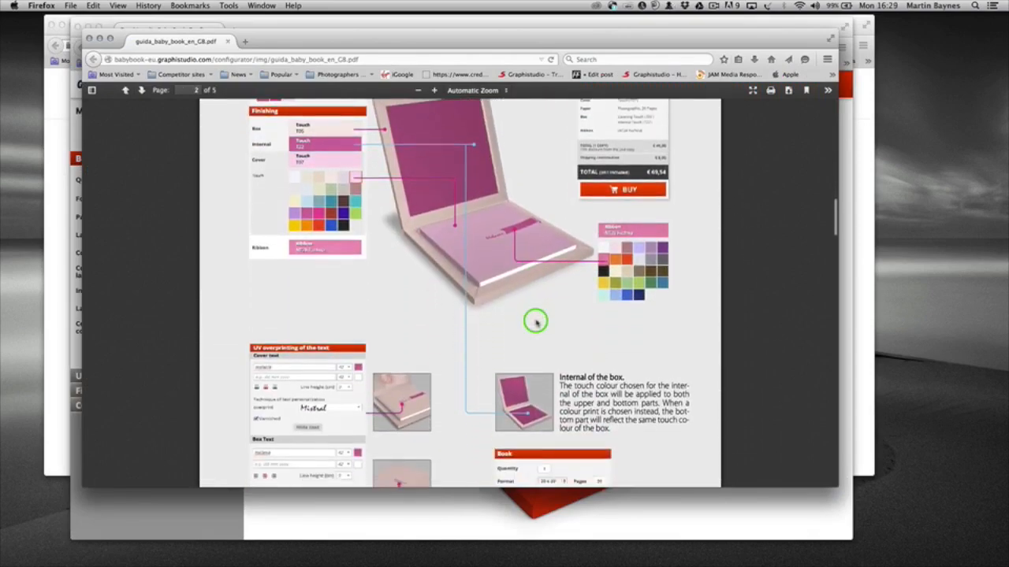
scroll(535, 321, down, 15)
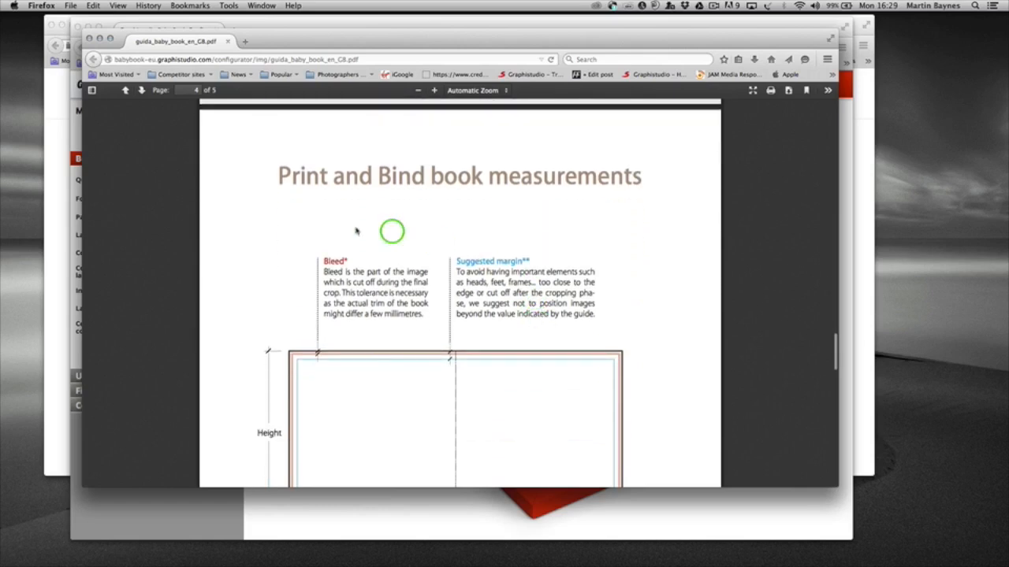
Look through the guide's Print and Bind book measurements and the start of the cover measurements, then close the guide
scroll(552, 281, down, 12)
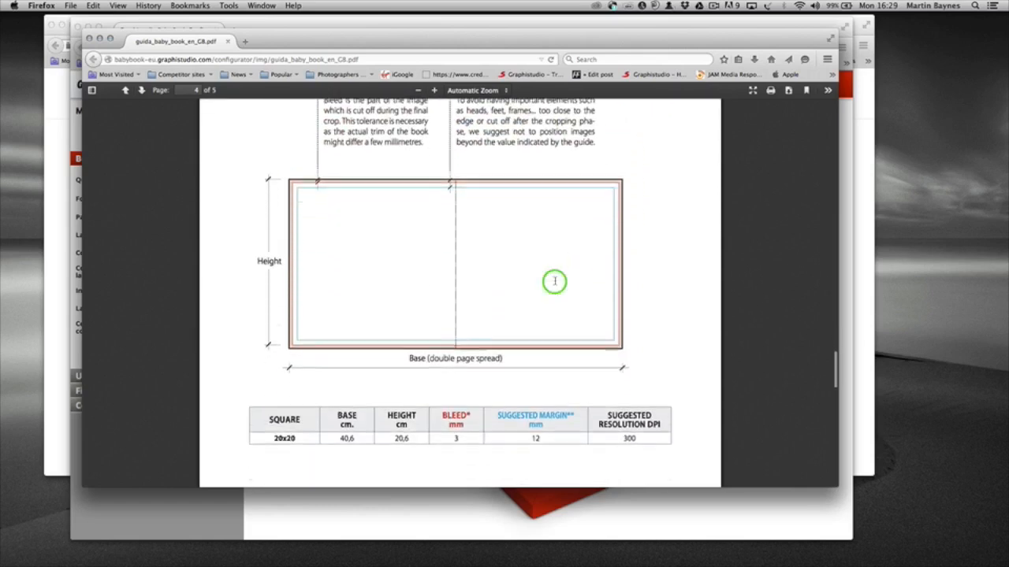
scroll(554, 283, down, 3)
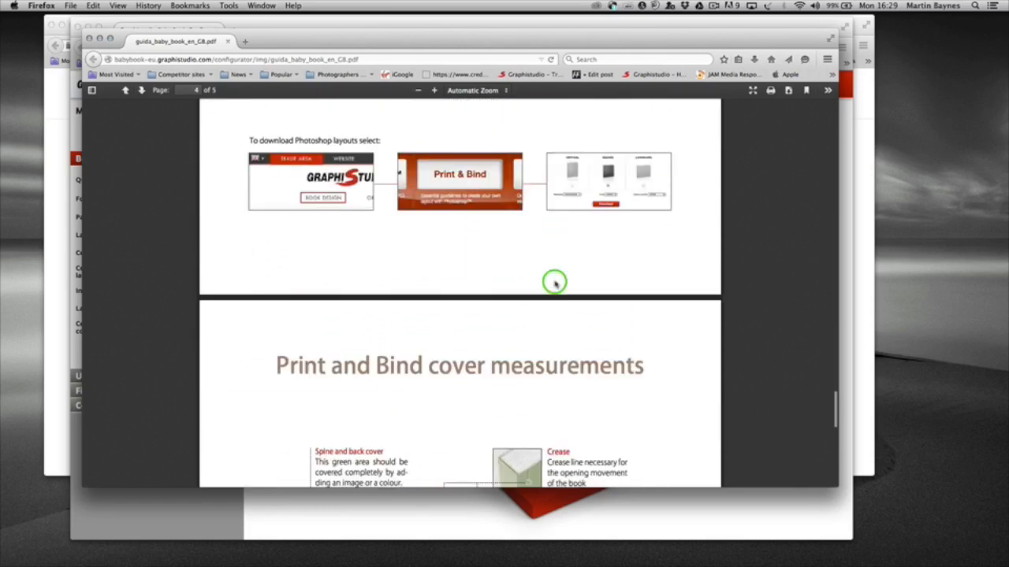
scroll(552, 281, up, 20)
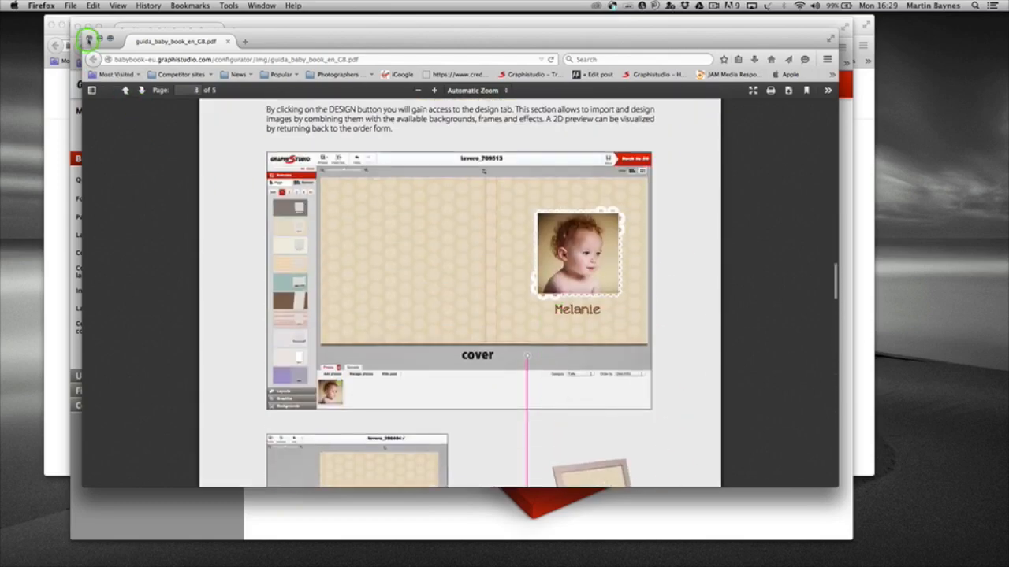
click(89, 38)
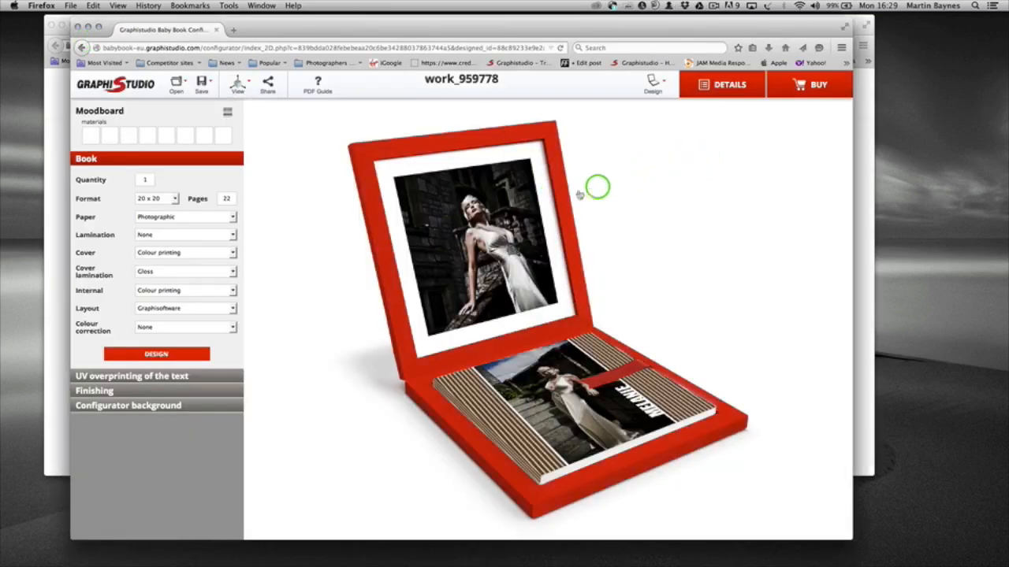
Show the price details of the configured baby book and view the available layout options
click(211, 307)
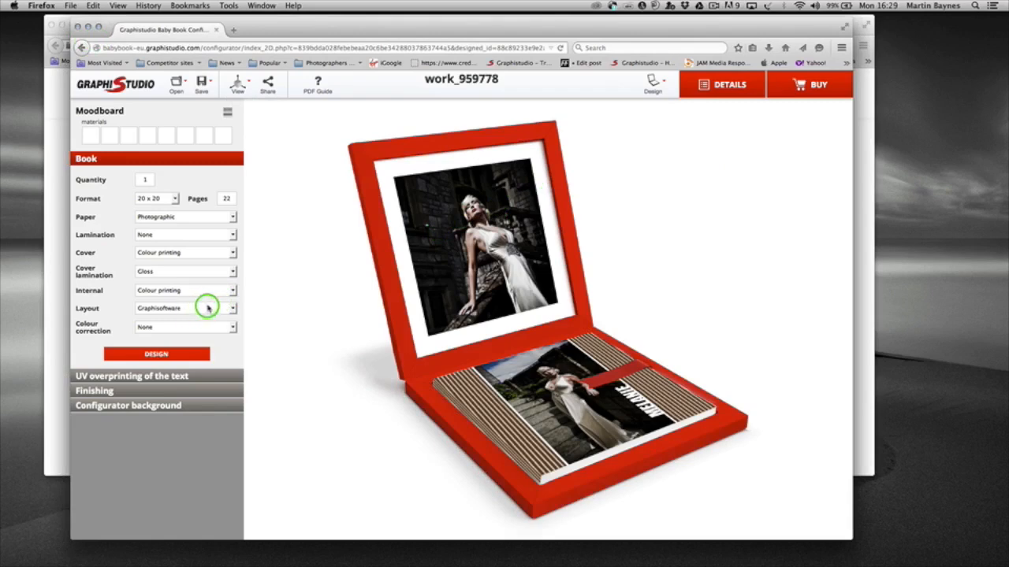
click(716, 86)
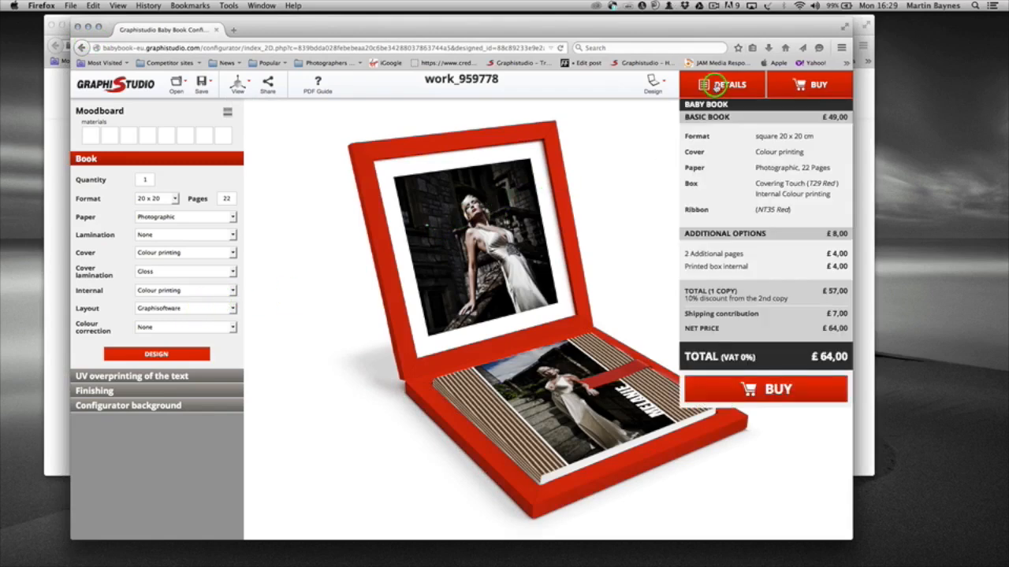
click(234, 310)
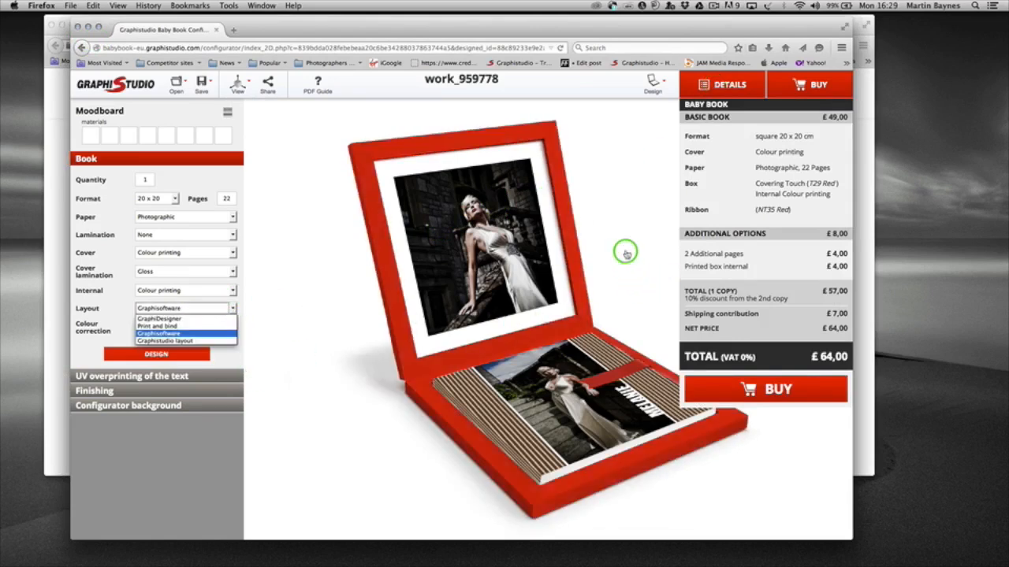
Proceed to buy the configured book, entering and saving an album name to reach the checkout
click(773, 390)
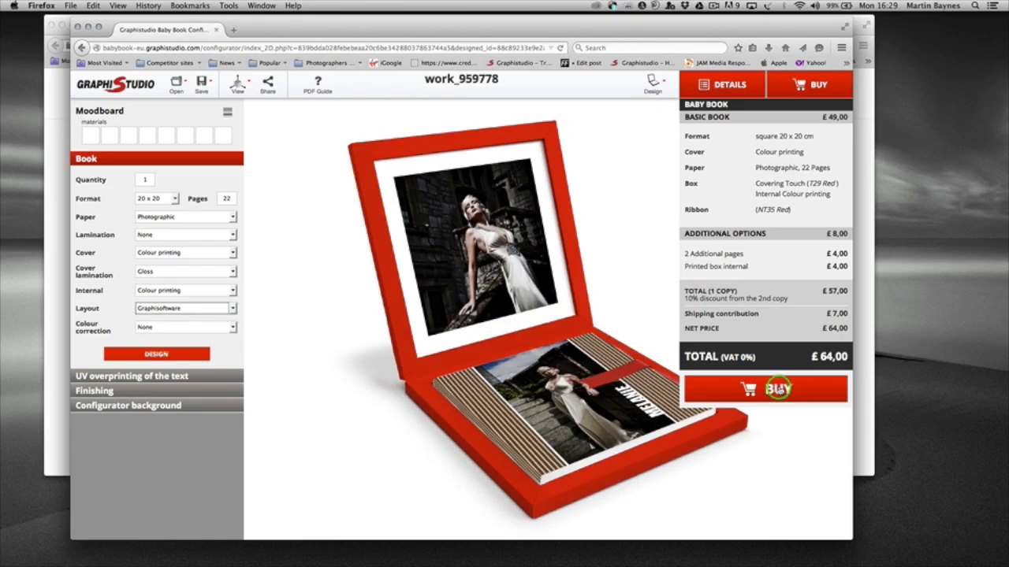
click(778, 388)
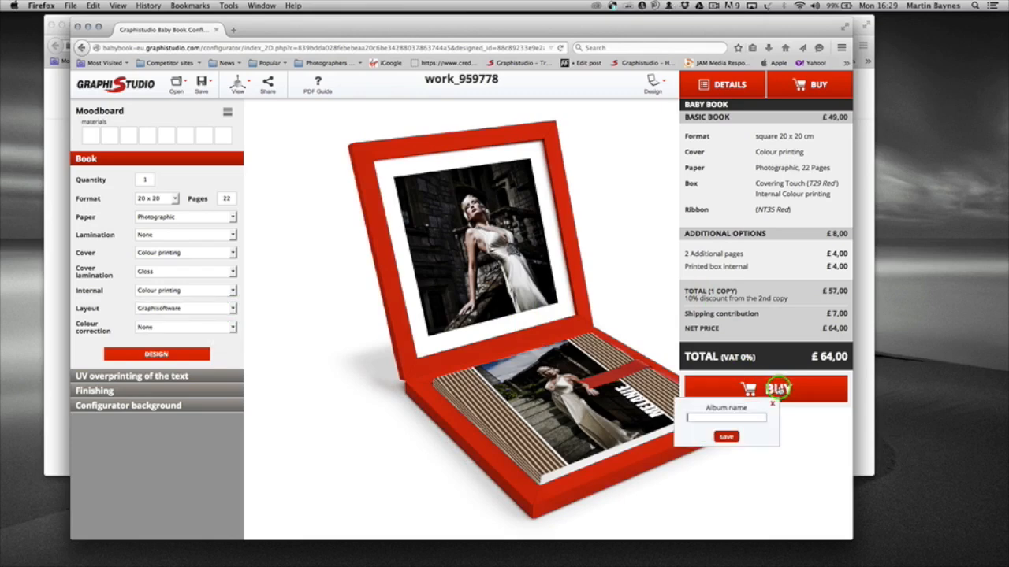
click(736, 418)
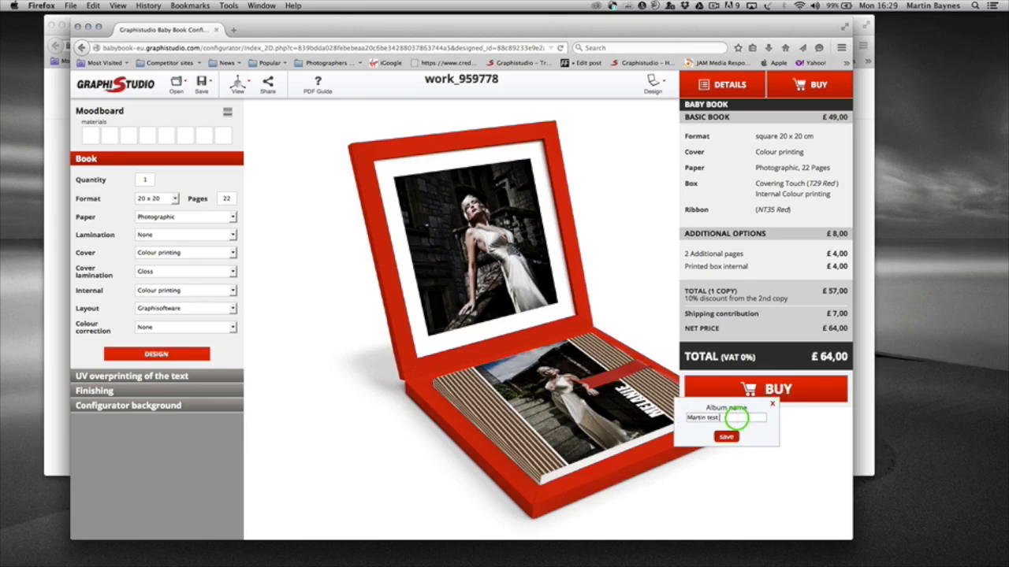
click(725, 436)
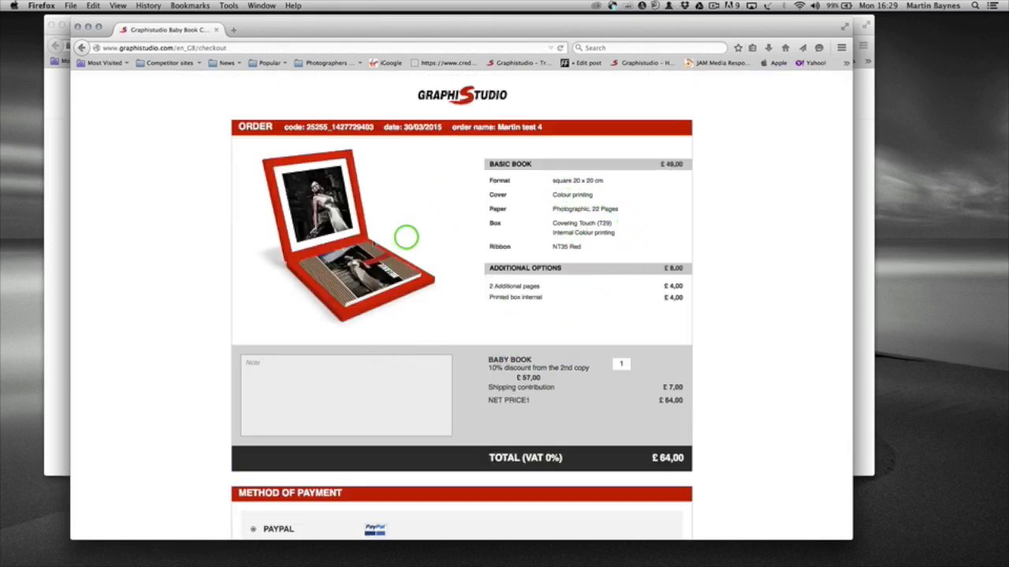
Review the order down to the payment methods and choose PayPal
scroll(461, 284, down, 1)
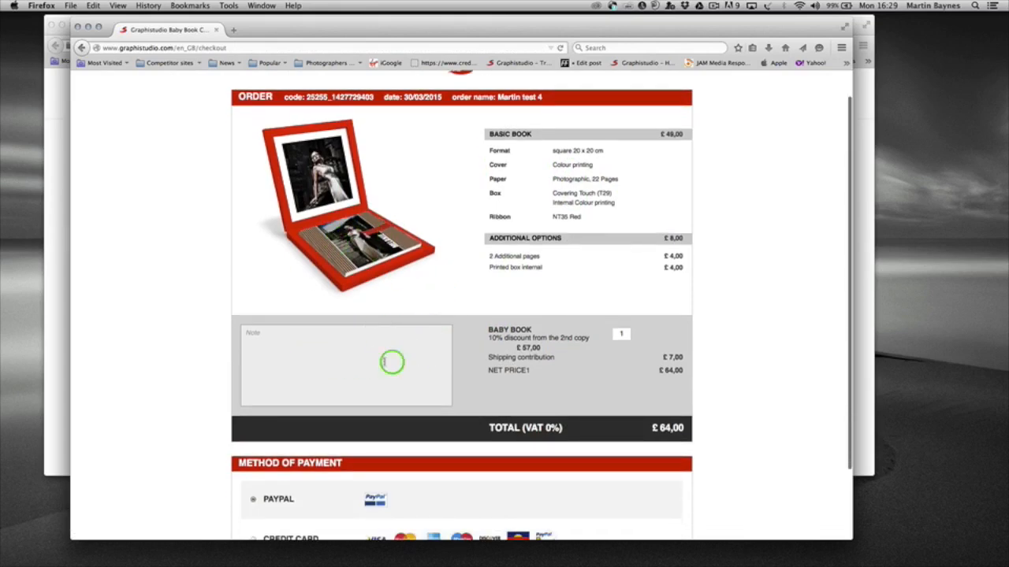
scroll(481, 382, down, 1)
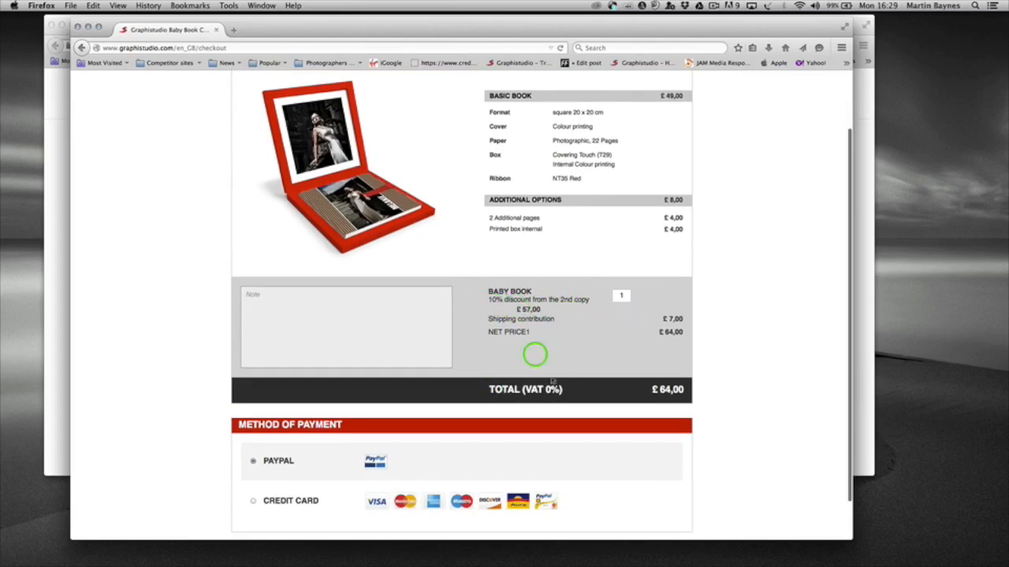
scroll(534, 354, down, 1)
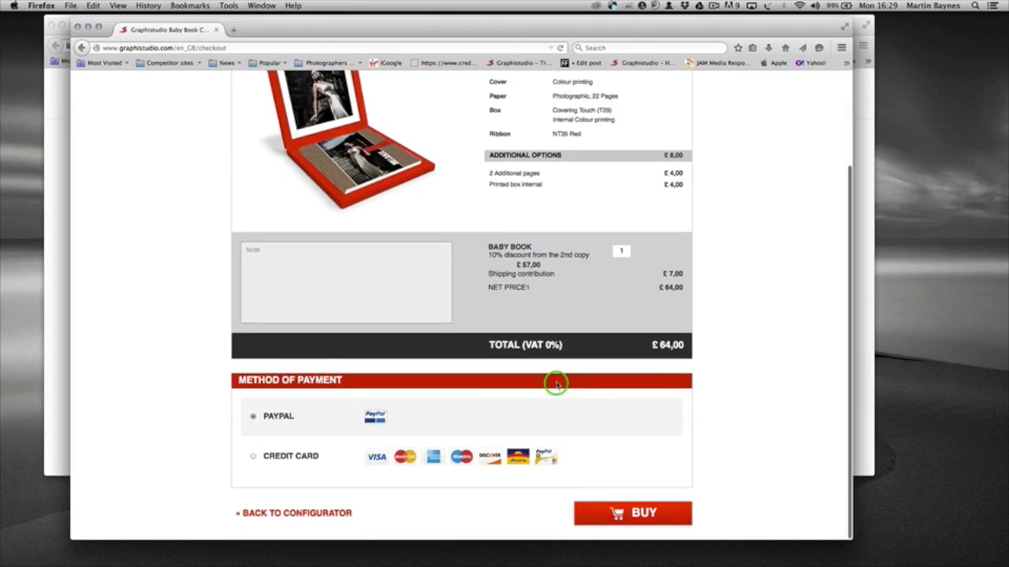
click(253, 418)
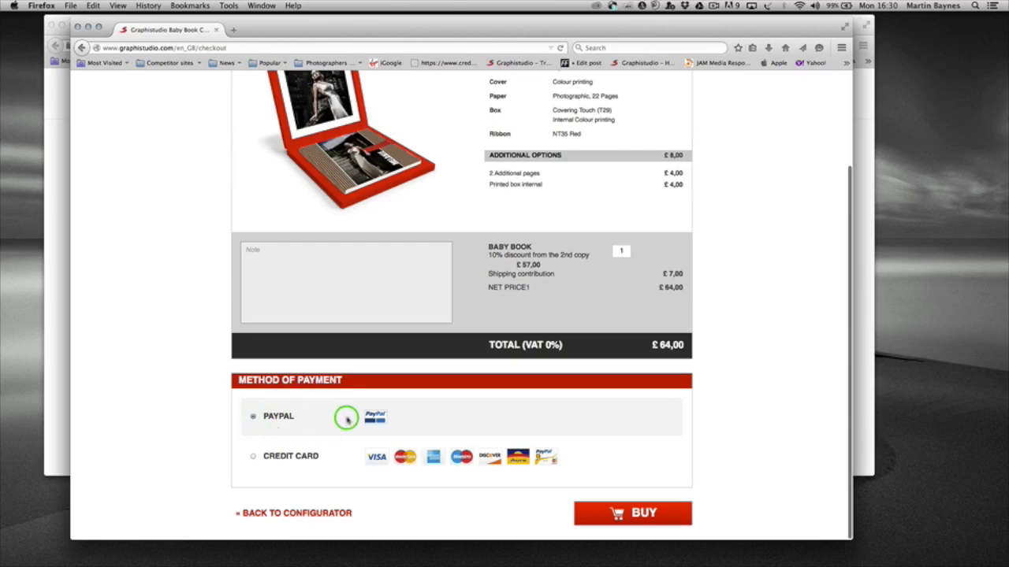
Look over the order summary at the start of the checkout page again and shift the browser window slightly
scroll(461, 410, up, 3)
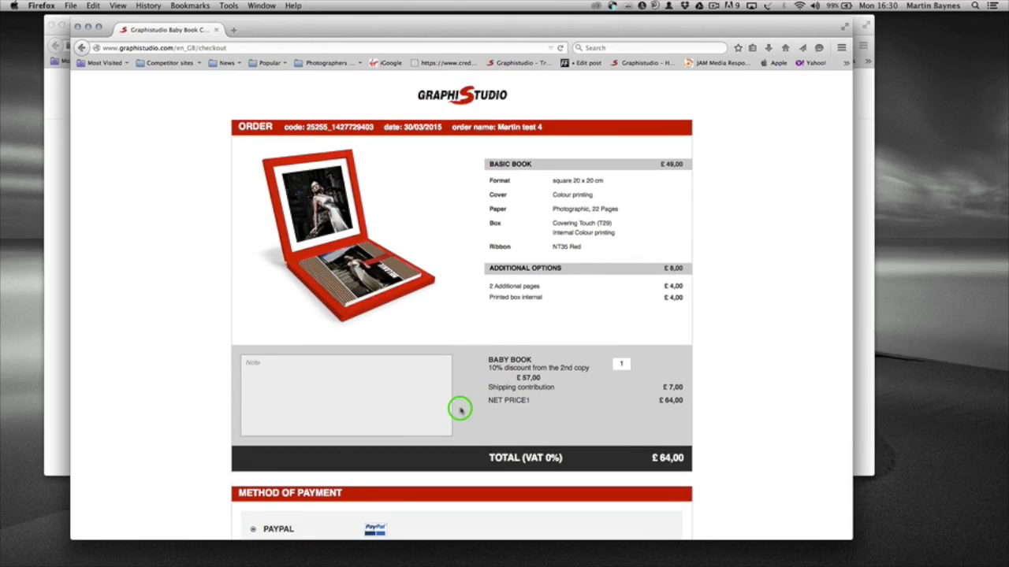
scroll(460, 410, down, 1)
scroll(460, 410, up, 1)
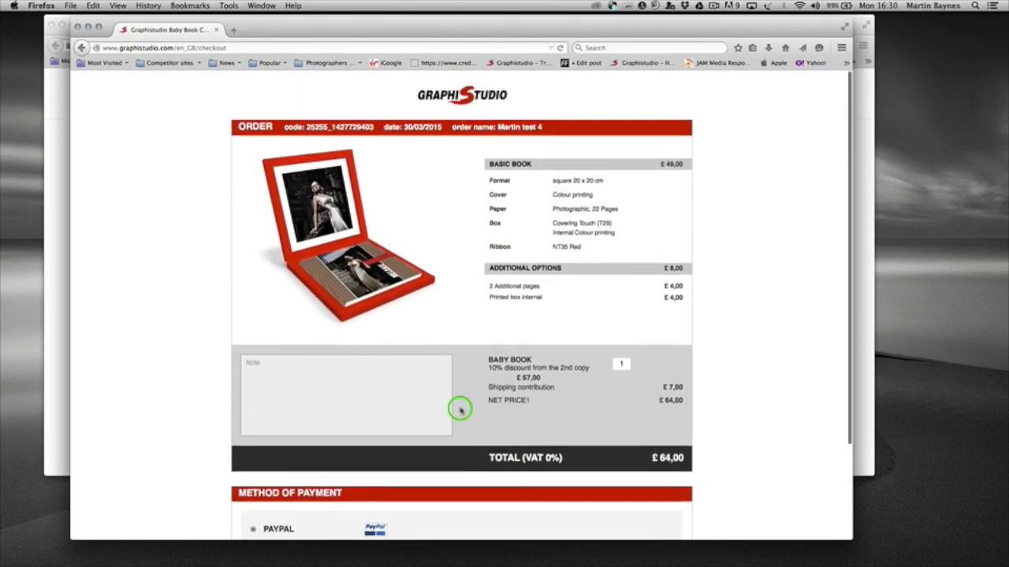
drag(304, 29, 325, 45)
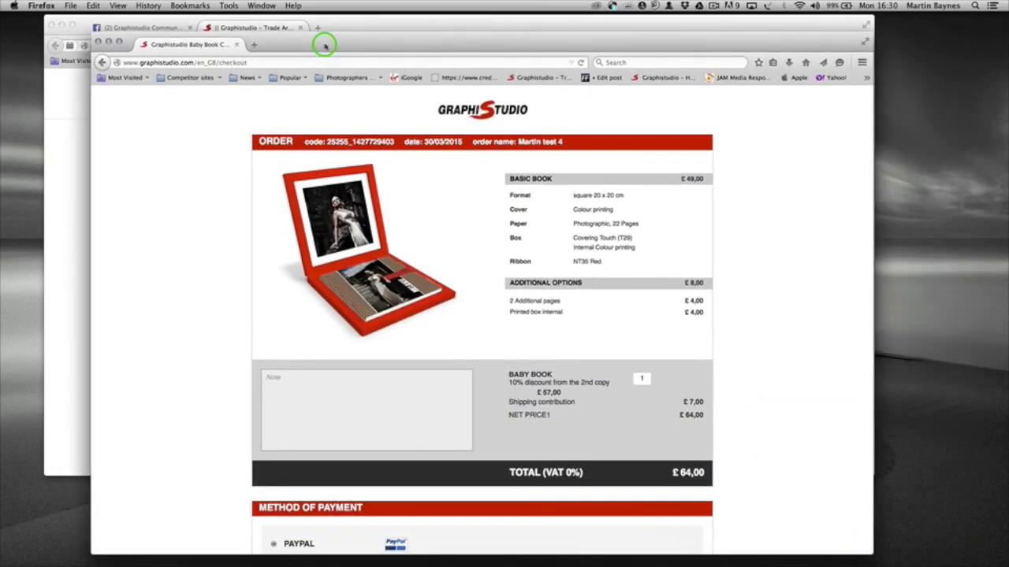